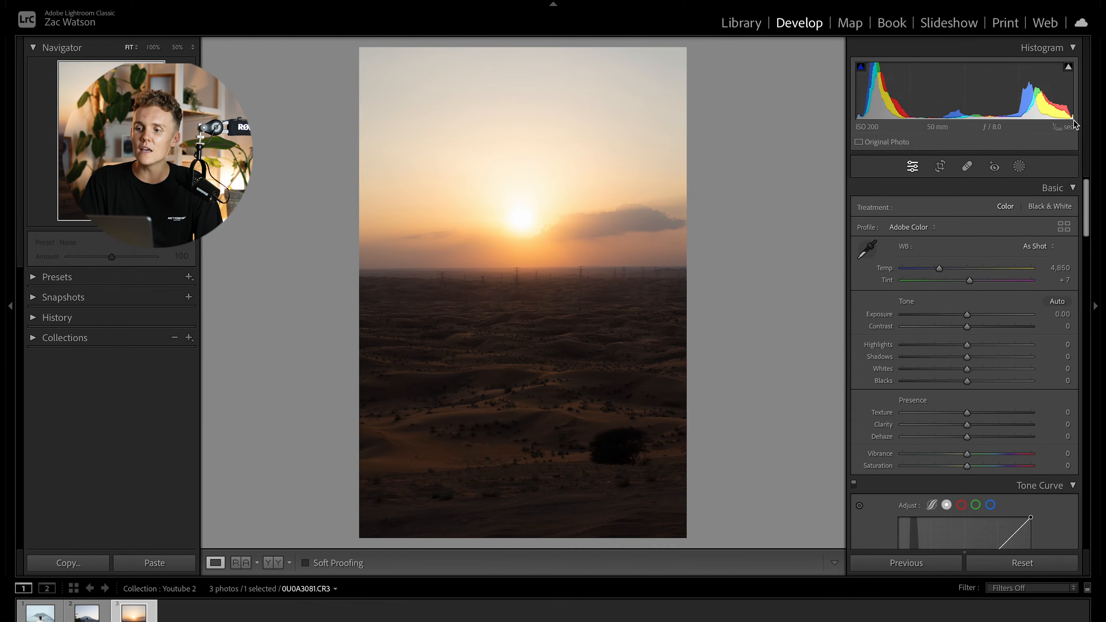
Try lowering the sunset photo's Highlights to -57, and undo the change.
click(530, 233)
click(527, 258)
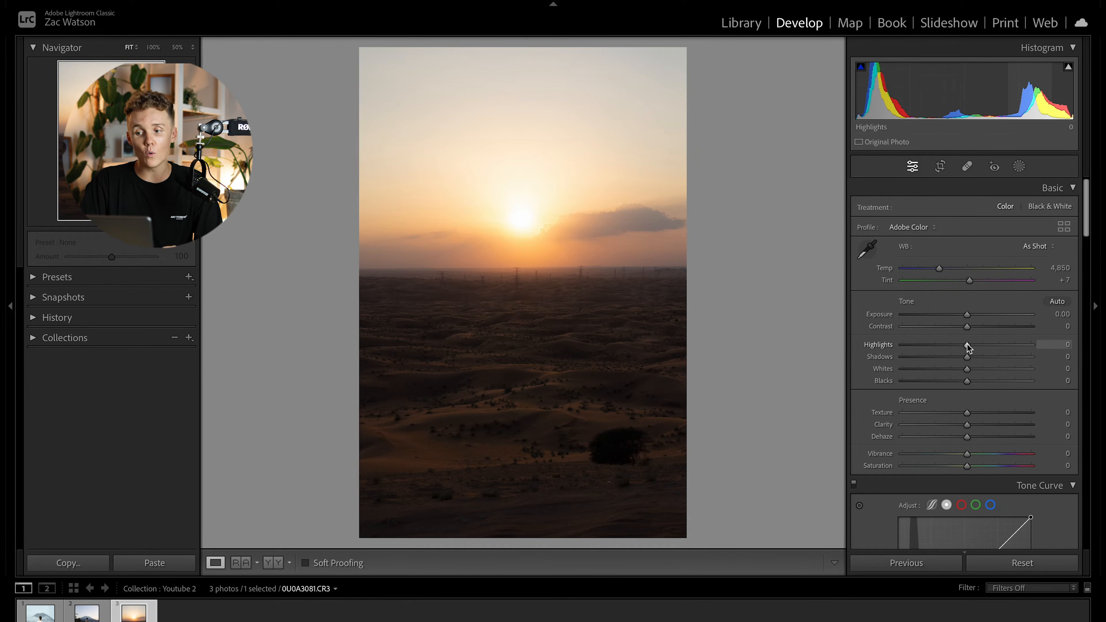
drag(967, 345, 931, 345)
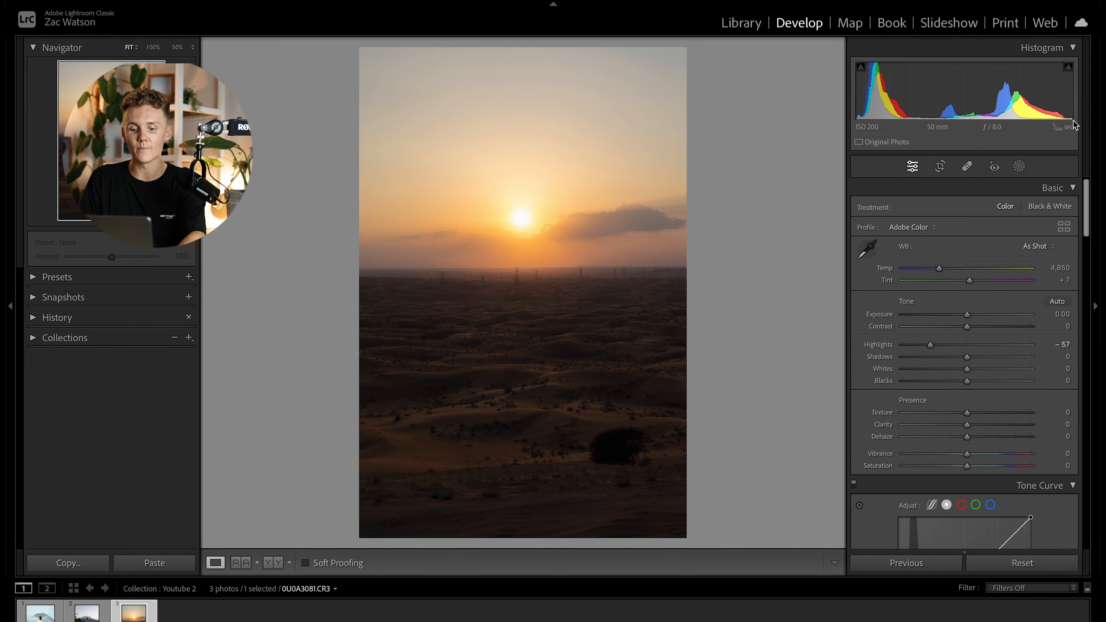
key(ctrl+z)
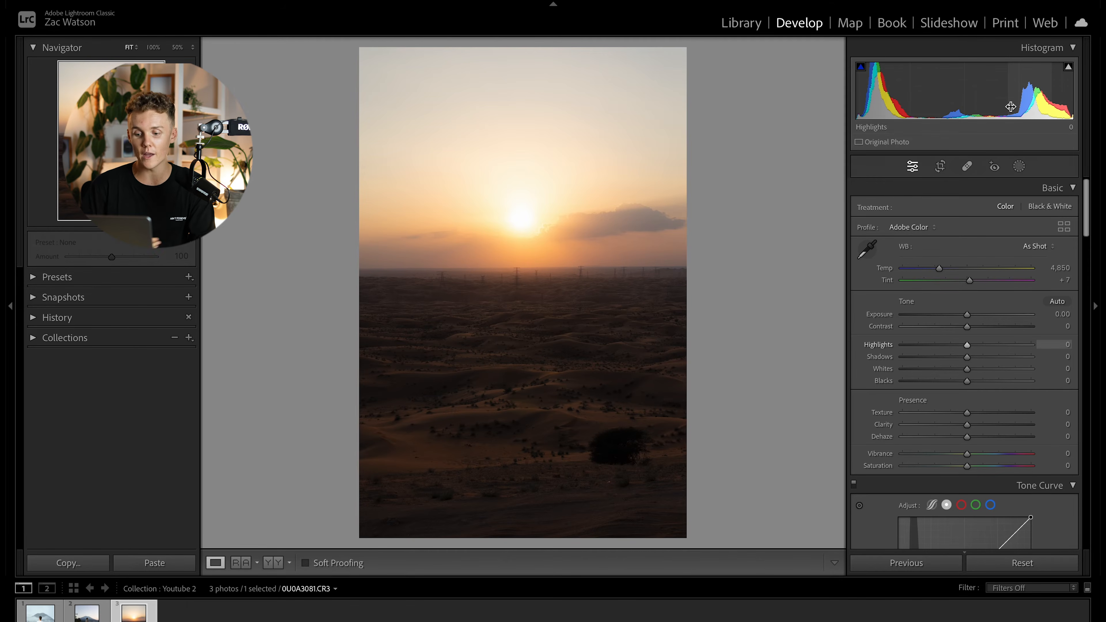
Show the clipping warnings, compare the photo with and without them at Blacks -100, and undo the Blacks change.
key(j)
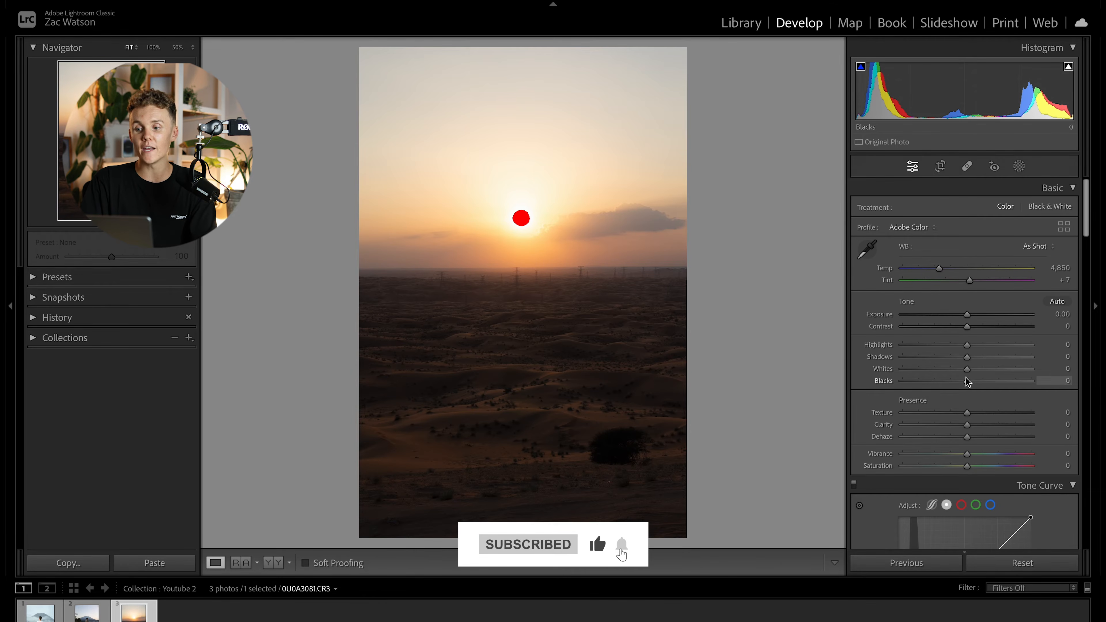
drag(967, 381, 896, 412)
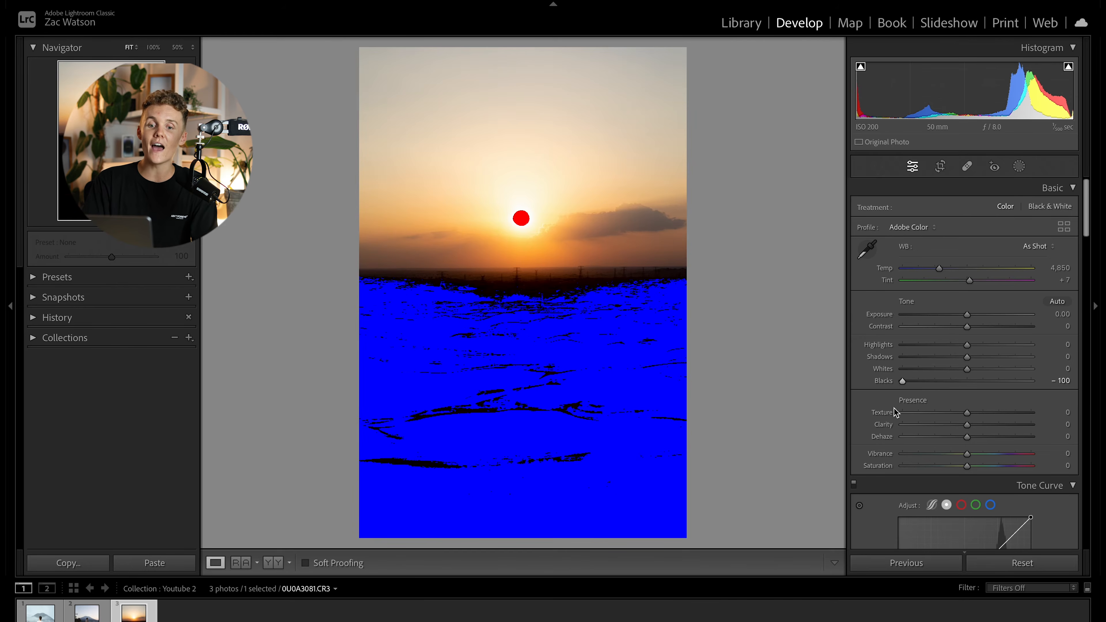
key(j)
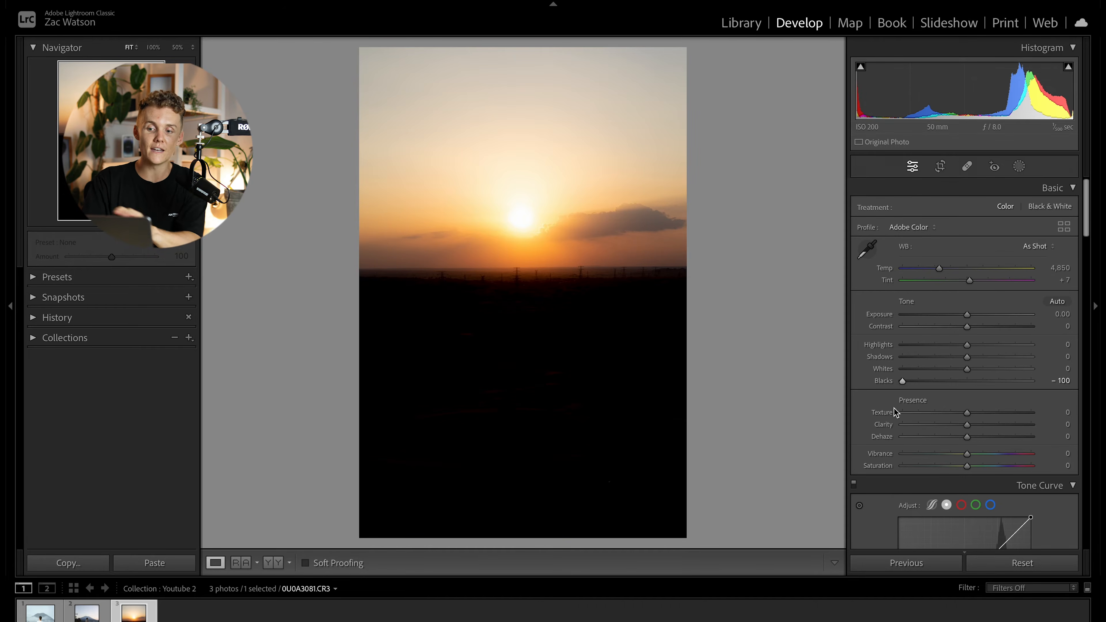
key(j)
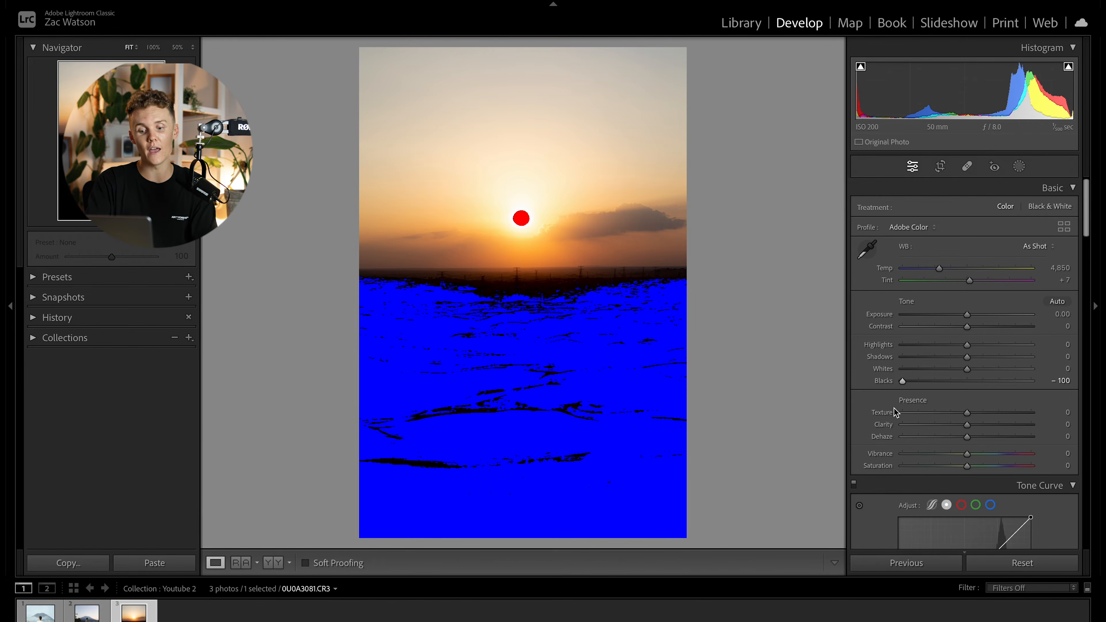
key(ctrl+z)
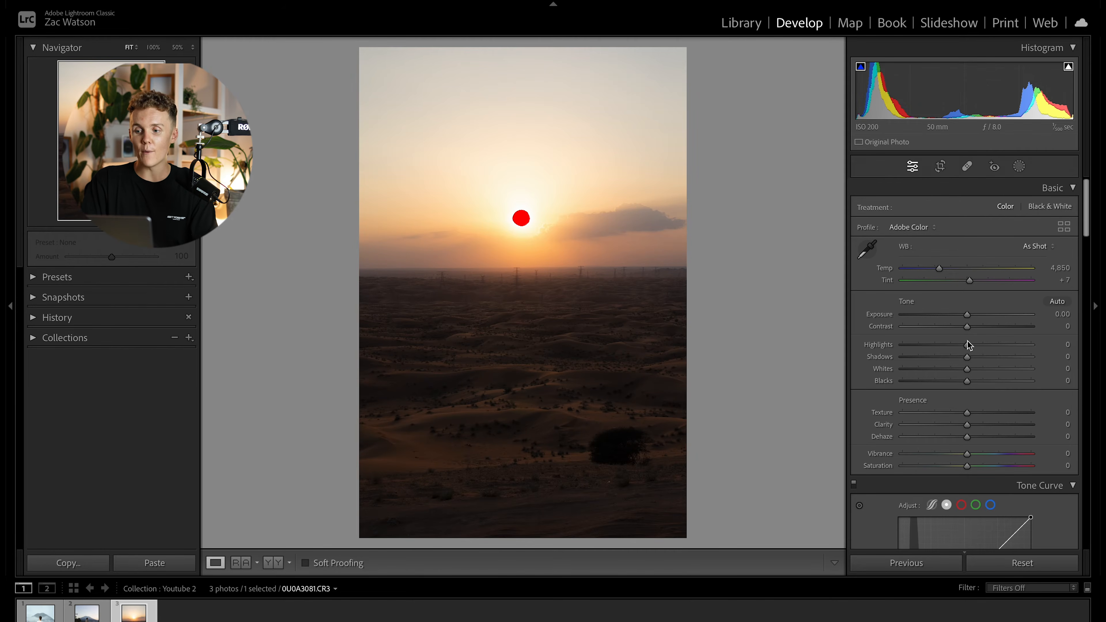
Try Highlights at +64 and Exposure at +3.70, check the clipping warnings, and undo both tone changes.
drag(967, 345, 1008, 345)
drag(967, 314, 1015, 322)
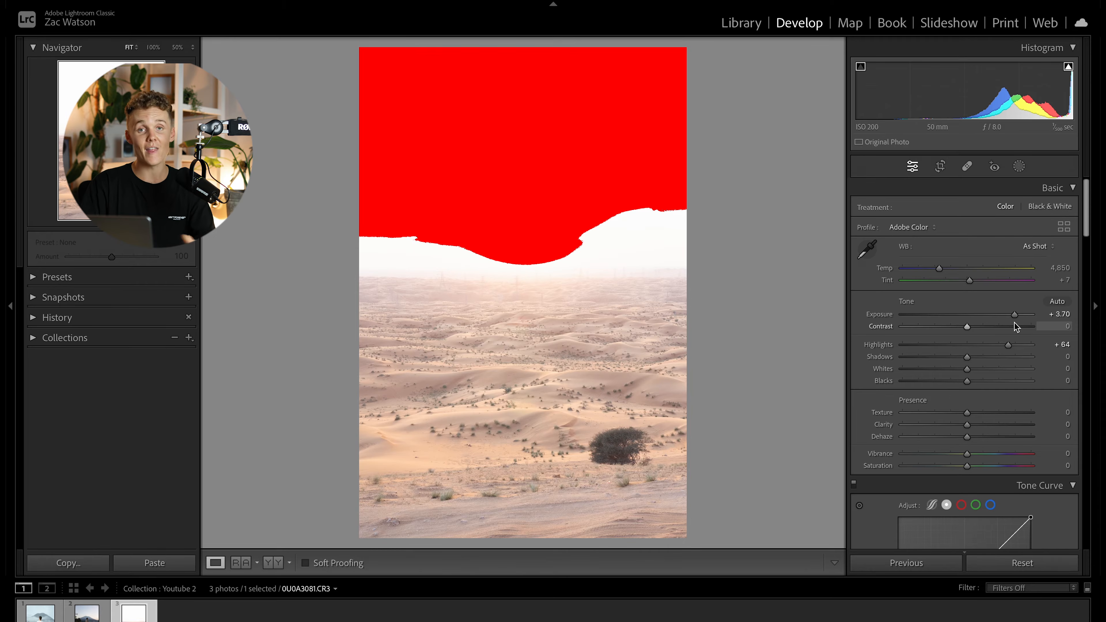
key(j)
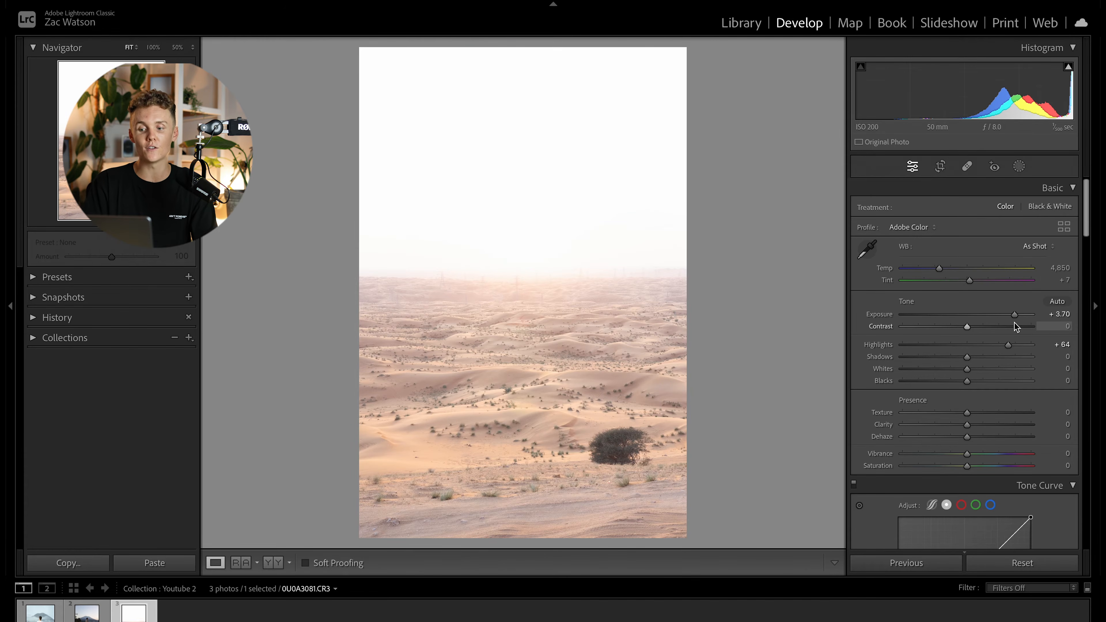
key(j)
key(ctrl+z)
key(ctrl+z)
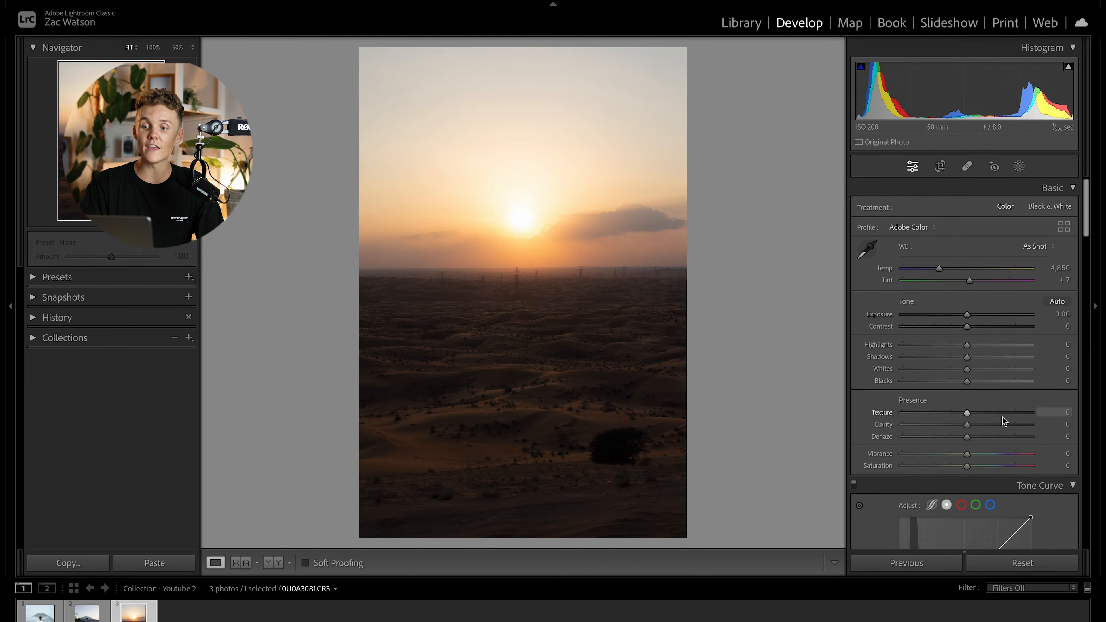
Set the HSL hues of Red, Orange and Yellow to -100 and of Green, Aqua and Blue to +100.
scroll(997, 412, down, 5)
scroll(989, 395, down, 3)
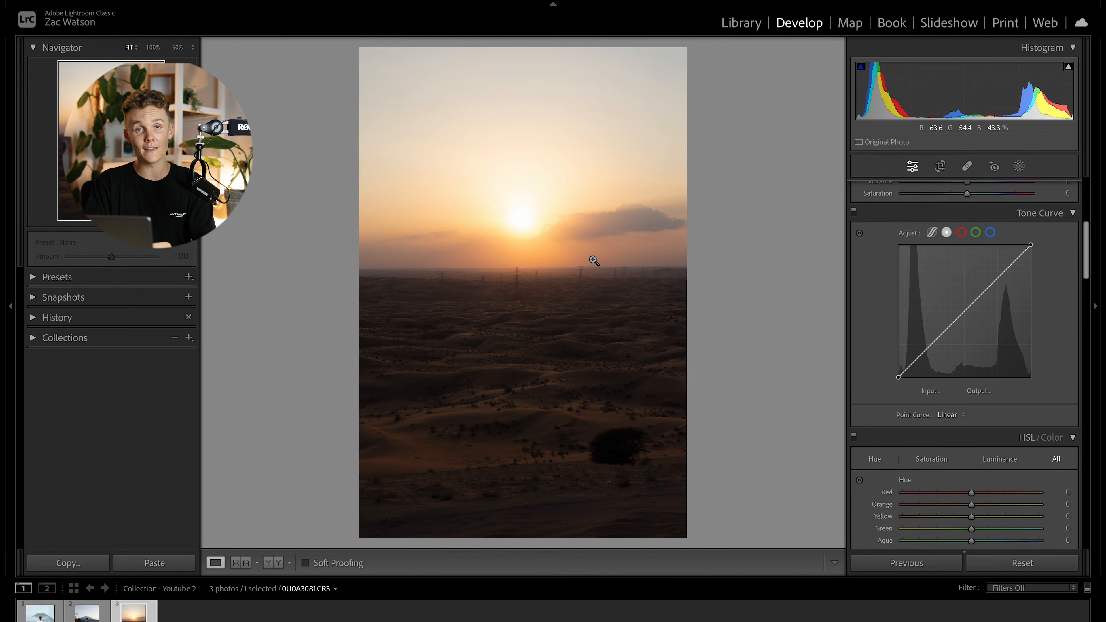
drag(972, 377, 822, 378)
drag(972, 389, 849, 389)
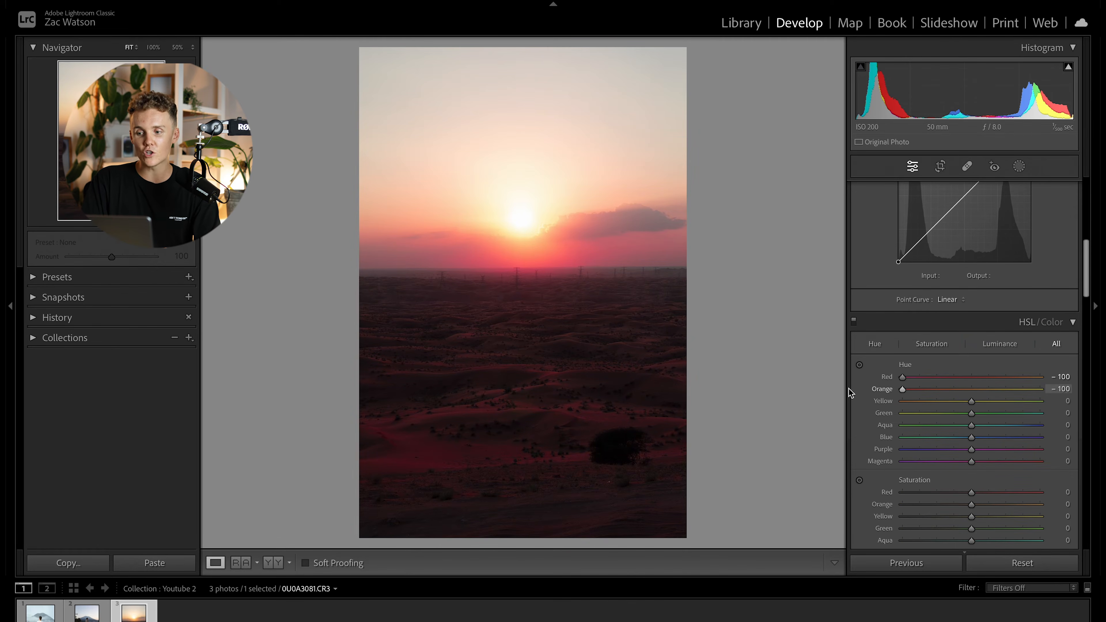
drag(972, 401, 803, 407)
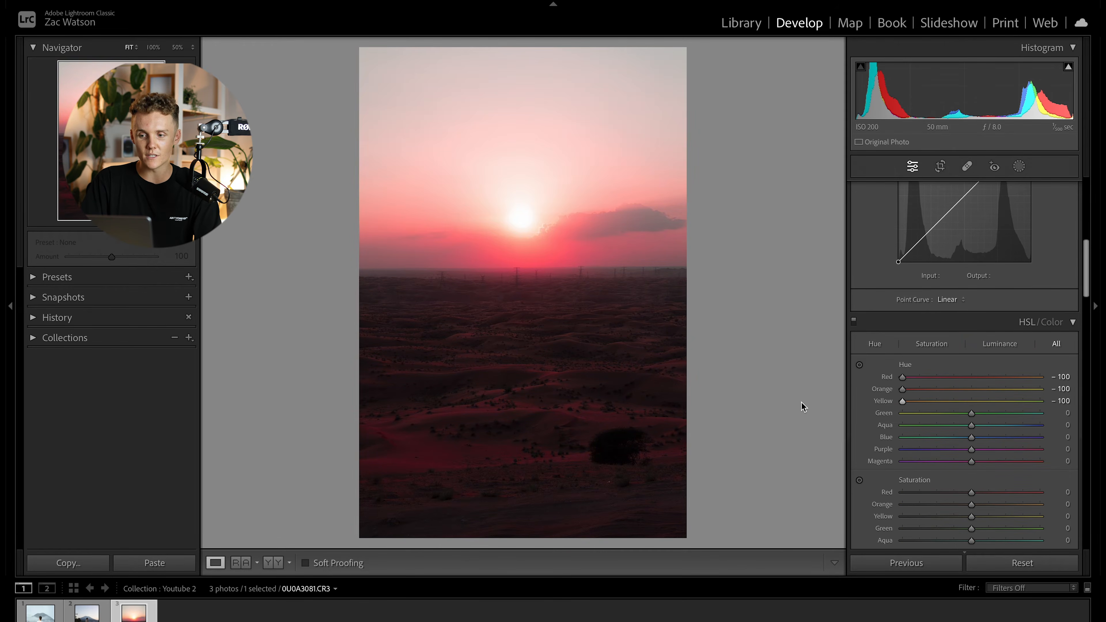
drag(972, 414, 1045, 414)
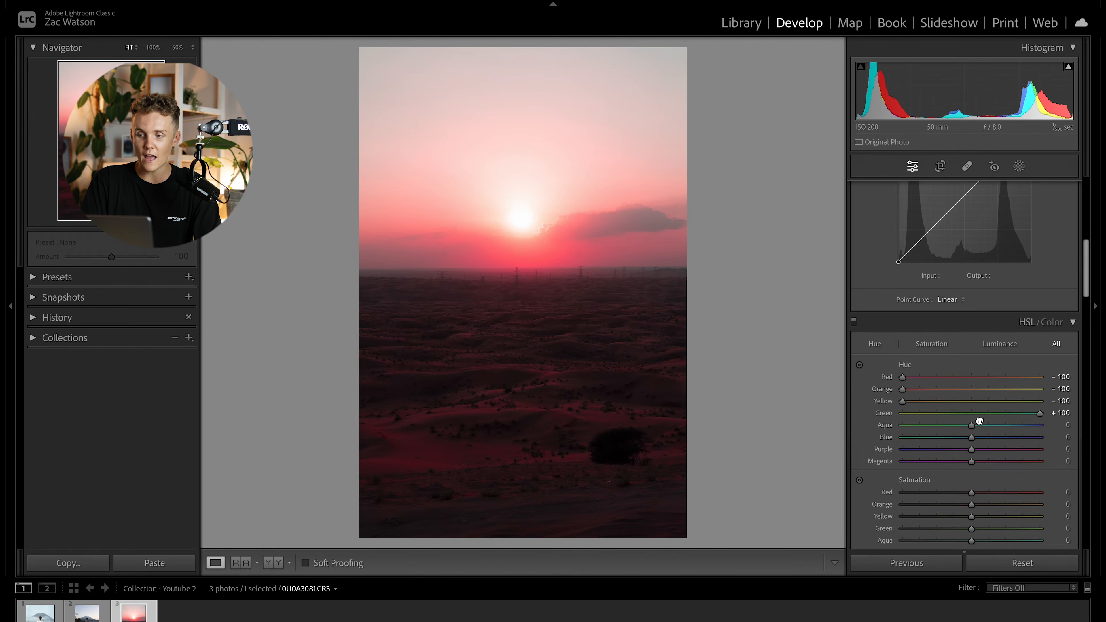
drag(972, 426, 1093, 432)
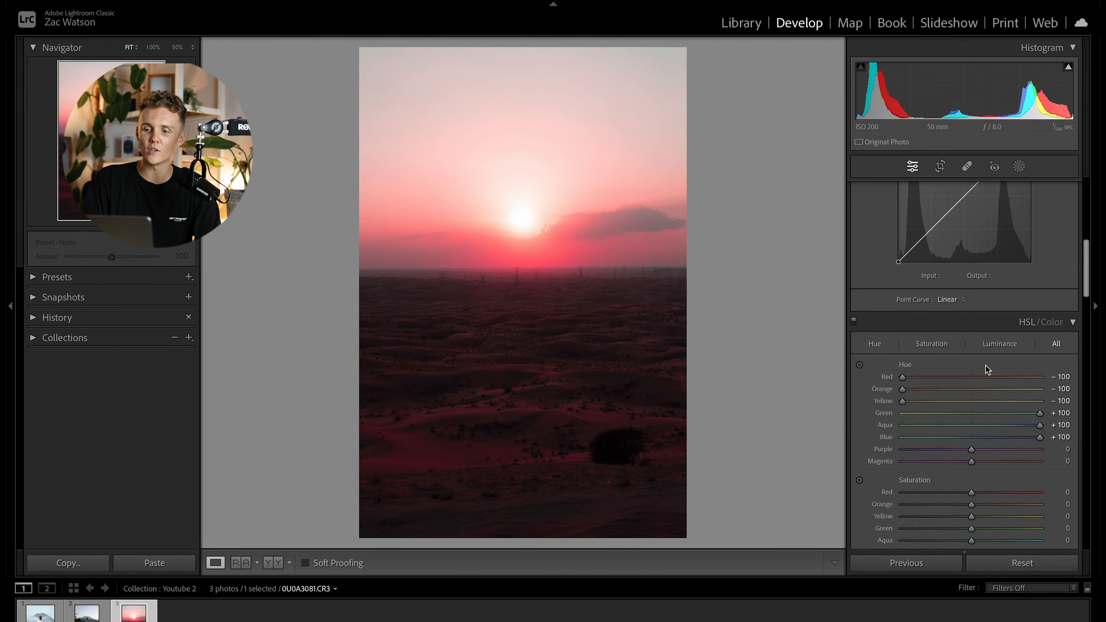
Shift the white balance to a Tint of -54 and a Temp of 4,092.
scroll(988, 370, up, 10)
drag(967, 284, 930, 269)
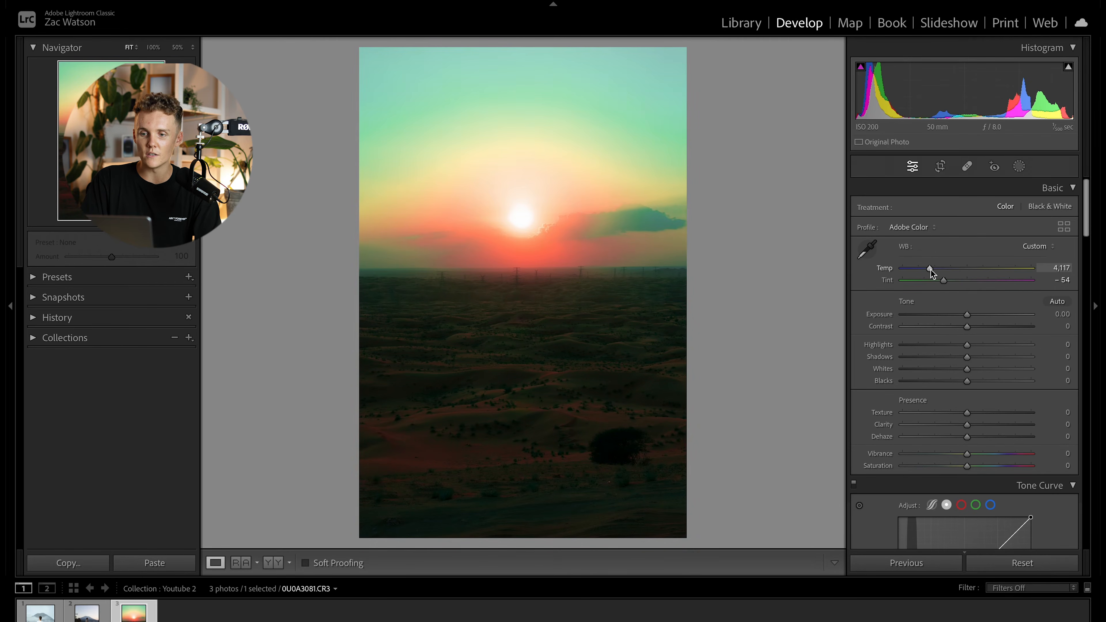
Examine the colour transitions along the cloud edges beside the sun at magnifications up to 800%.
scroll(946, 373, down, 3)
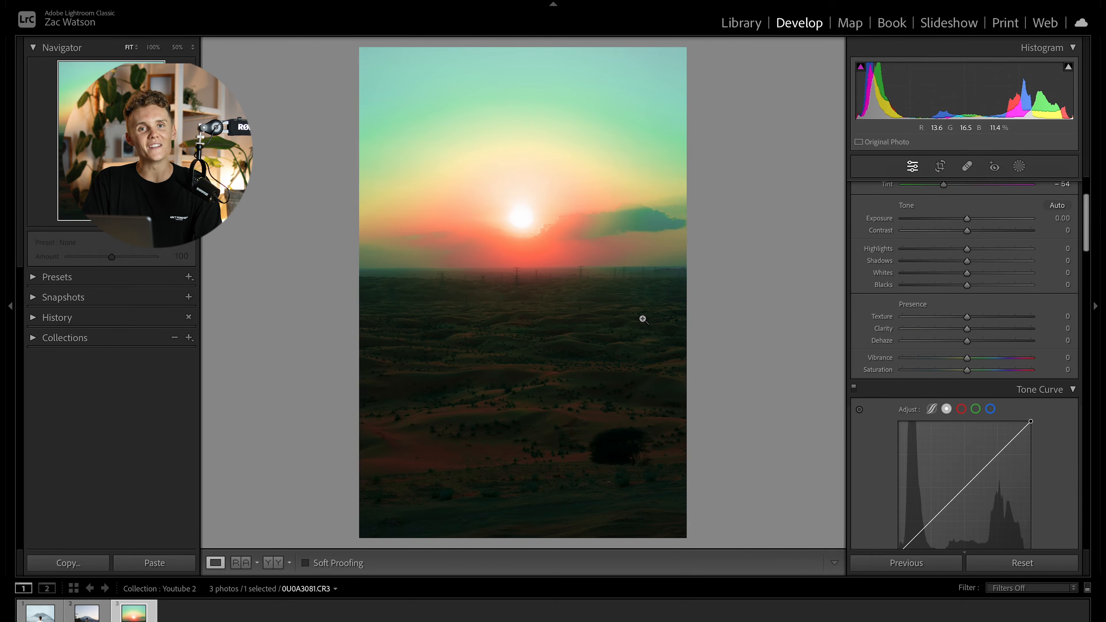
click(573, 239)
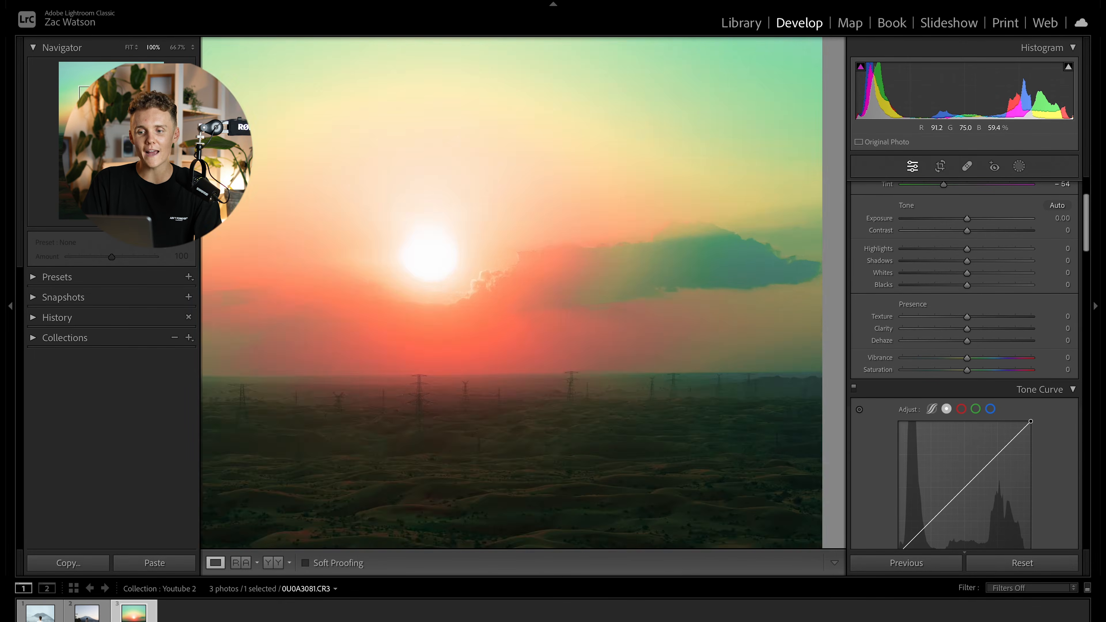
key(ctrl+=)
key(ctrl+=)
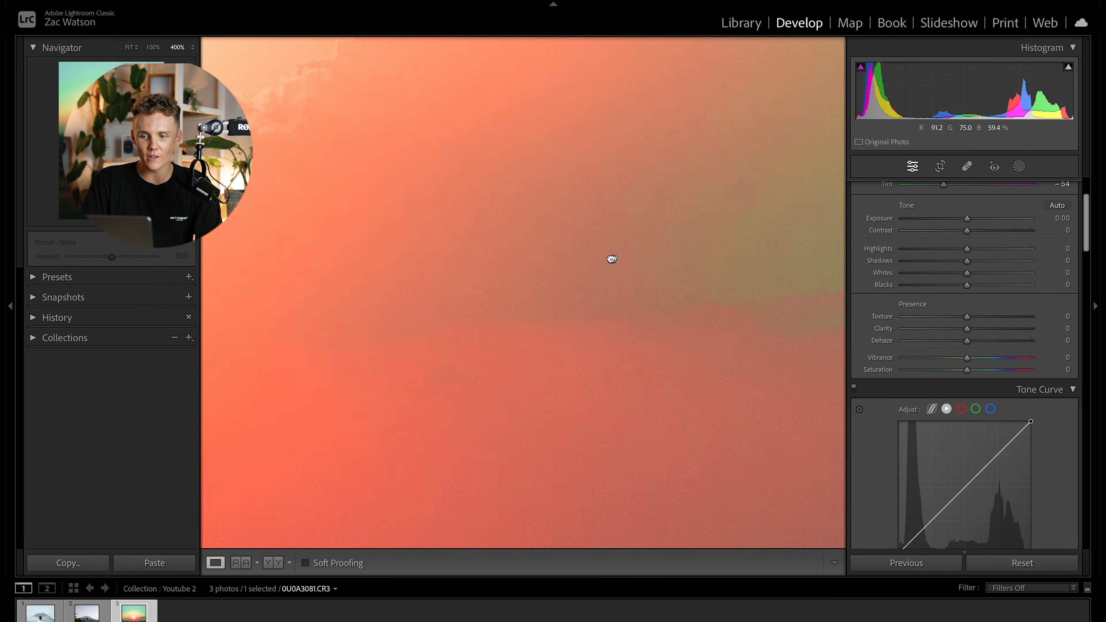
drag(515, 296, 496, 223)
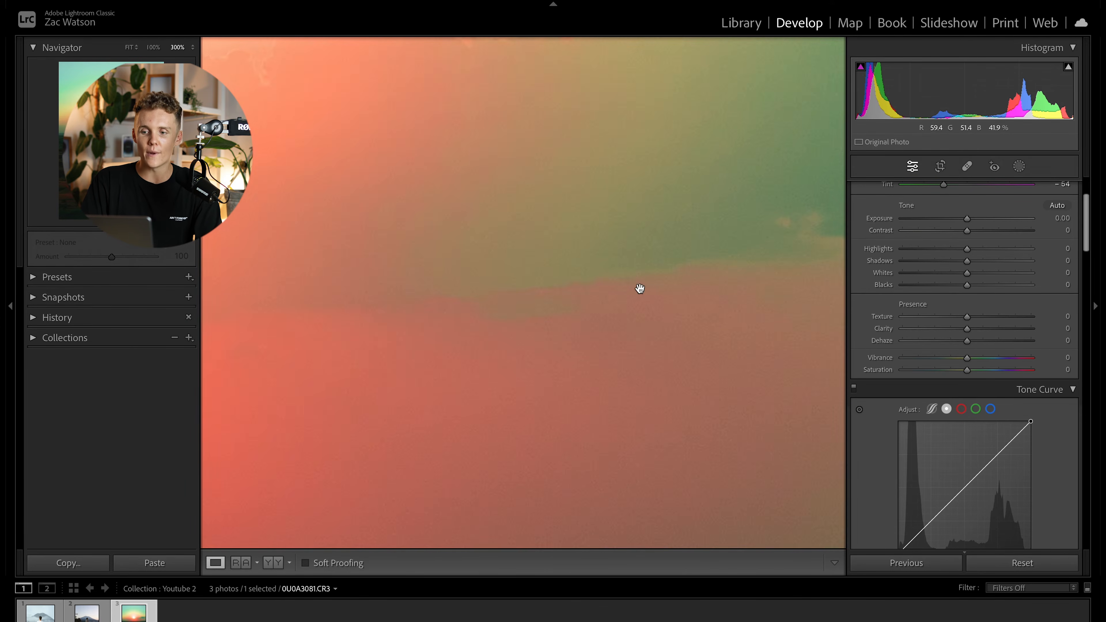
drag(639, 289, 439, 393)
key(ctrl+minus)
key(ctrl+equal)
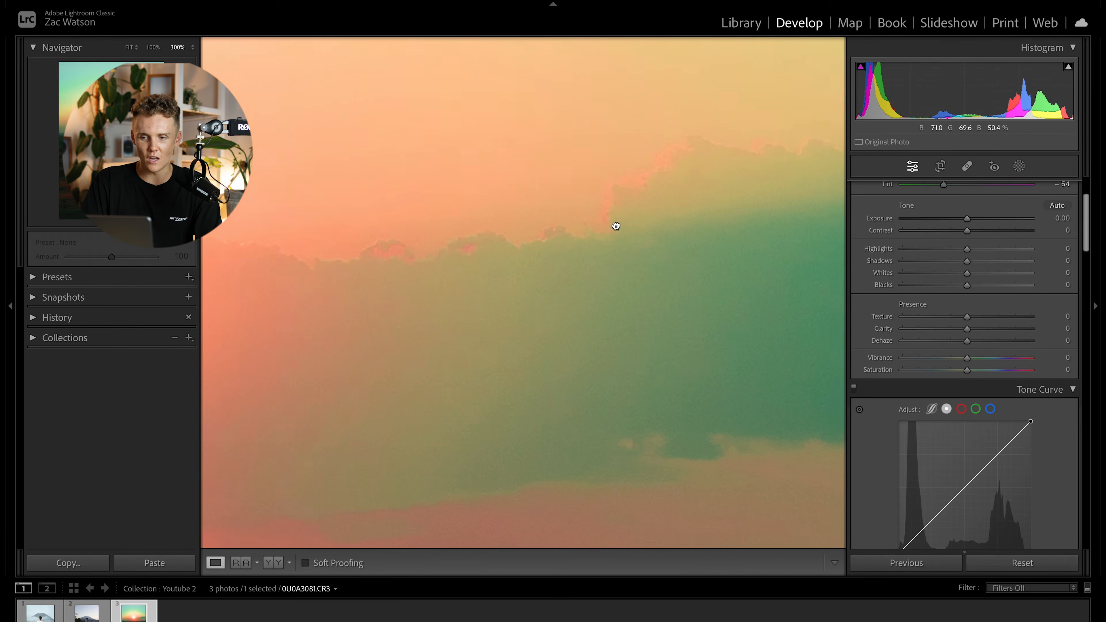
key(ctrl+equal)
drag(617, 192, 426, 603)
scroll(526, 370, down, 3)
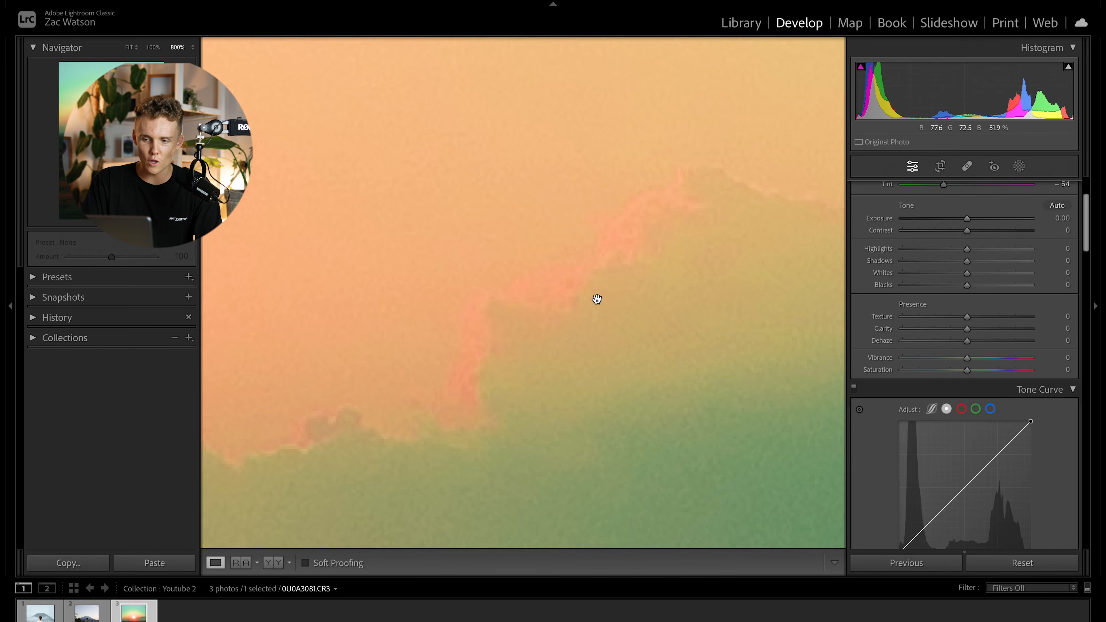
drag(486, 354, 603, 250)
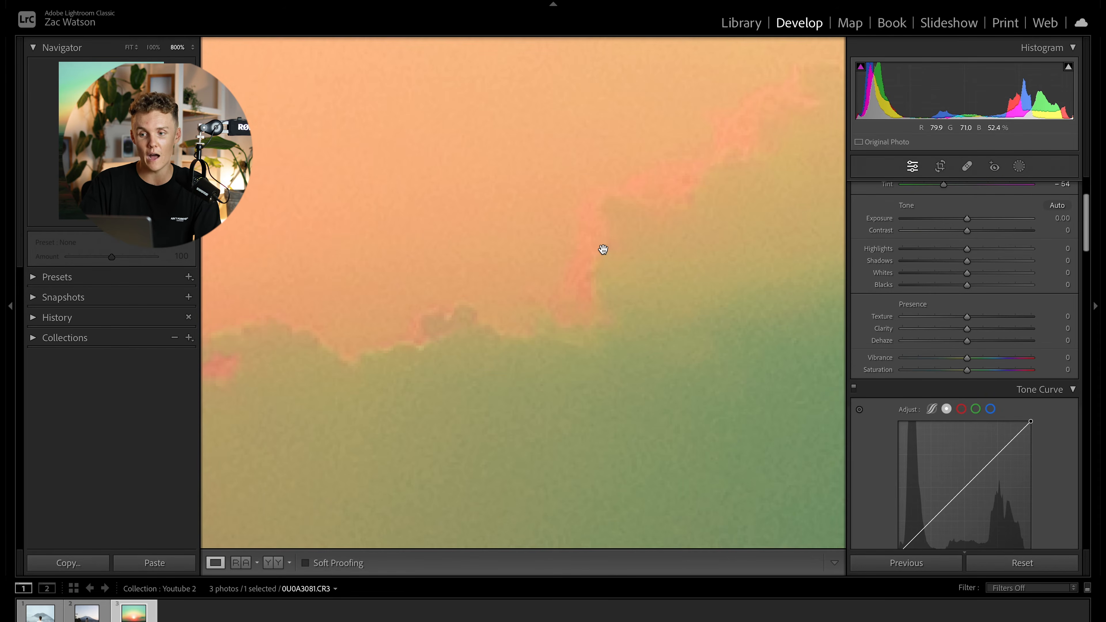
Compare the clouds before and after the colour edits at 300%, and return to the full photo.
key(backslash)
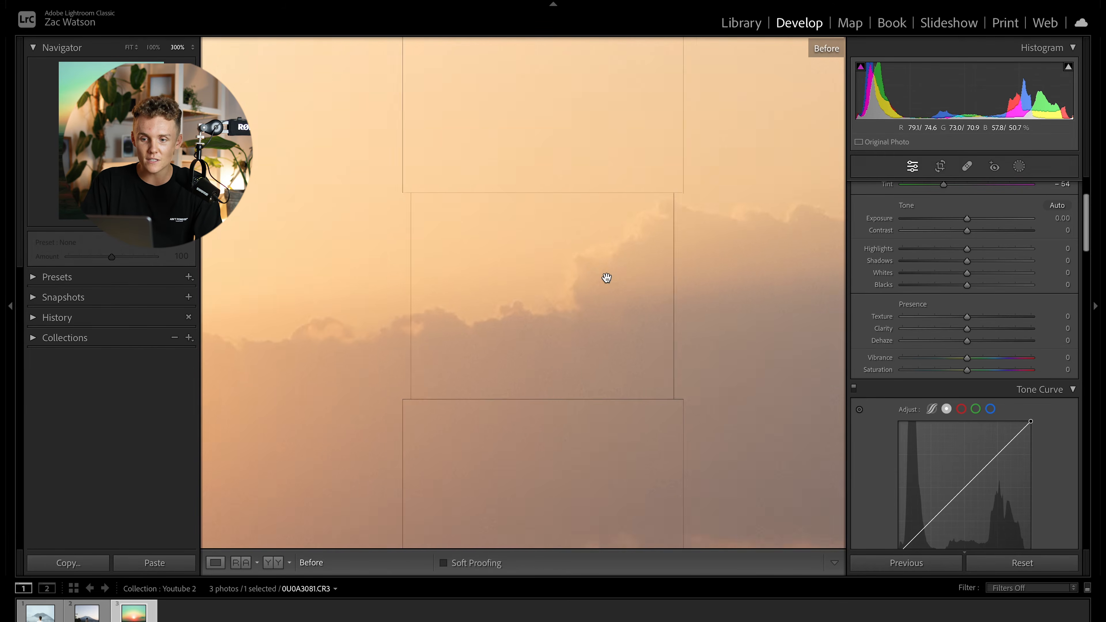
drag(607, 277, 654, 197)
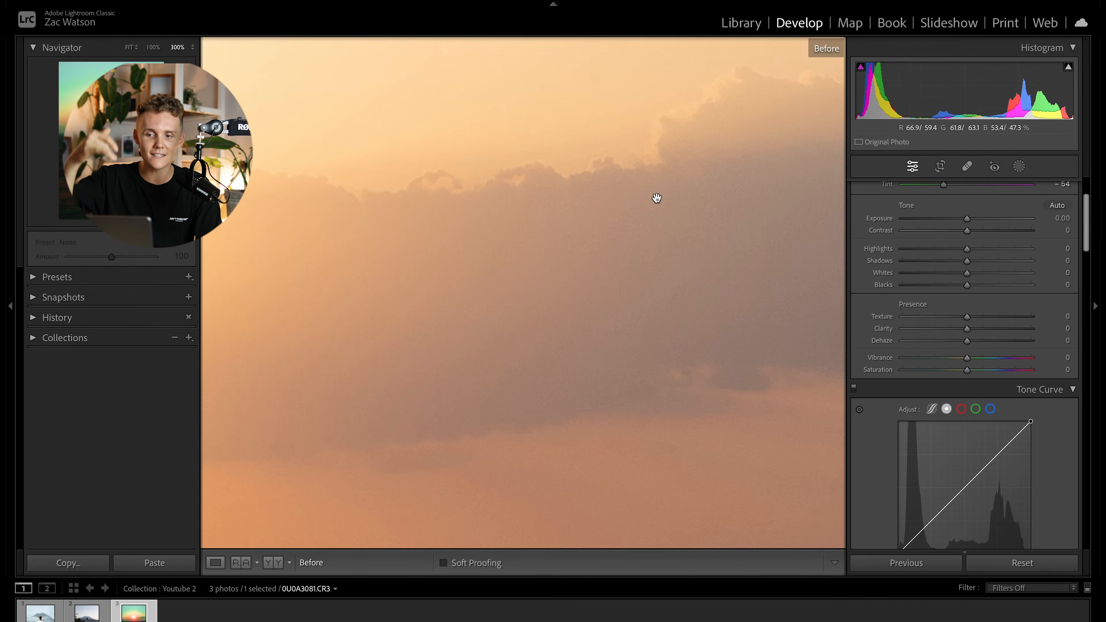
key(backslash)
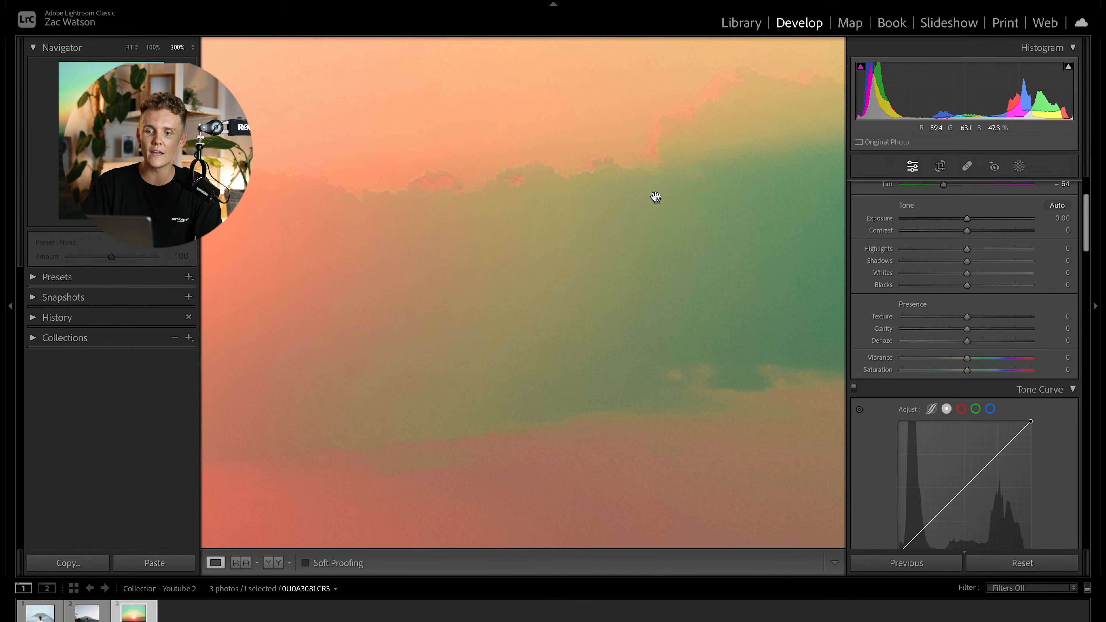
key(backslash)
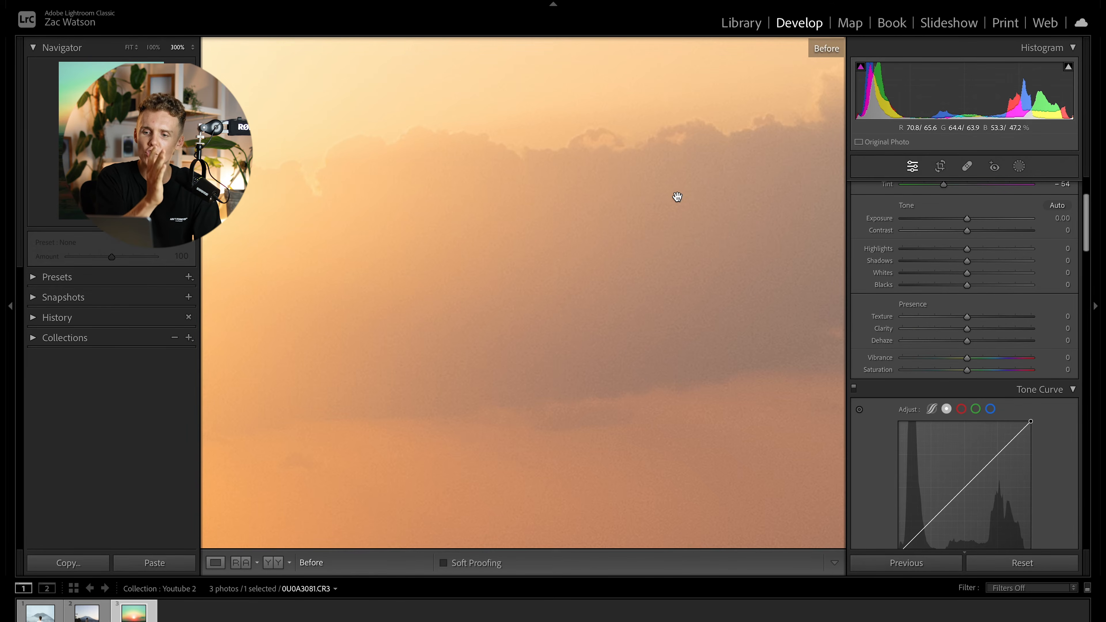
key(backslash)
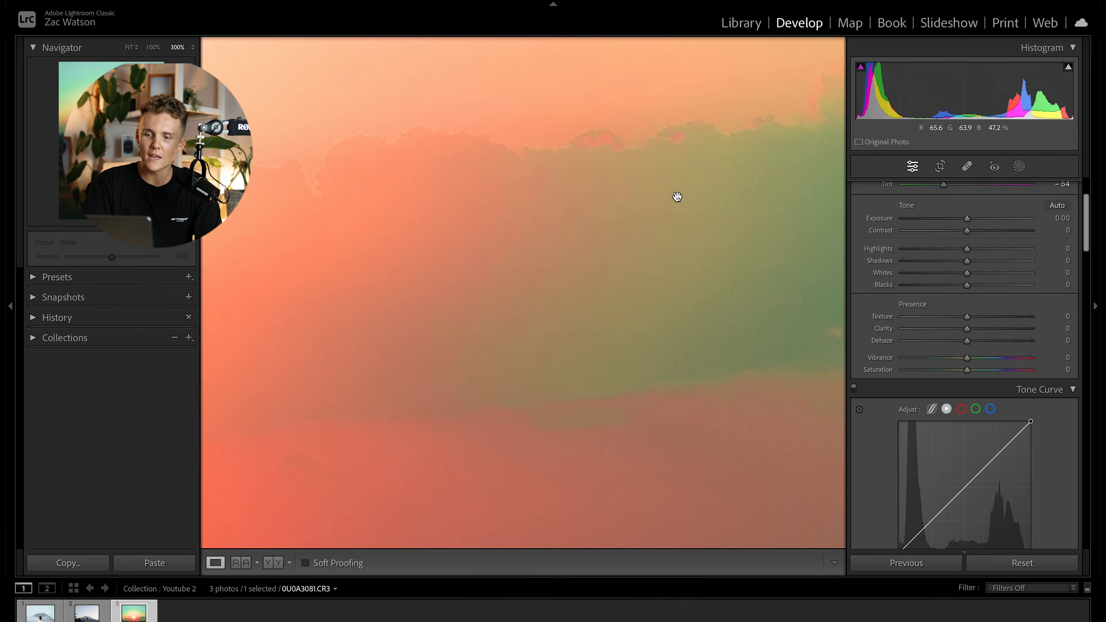
click(562, 245)
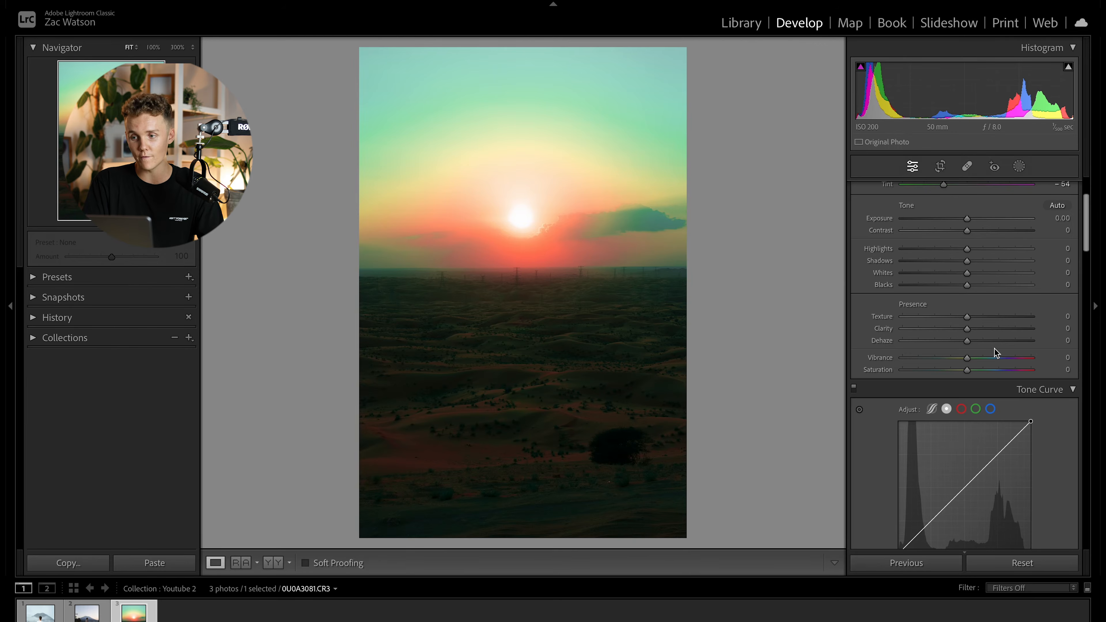
Reset the white balance Temp and Tint, and return the Red, Orange, Yellow, Green, Aqua and Blue hues to 0.
scroll(993, 350, up, 2)
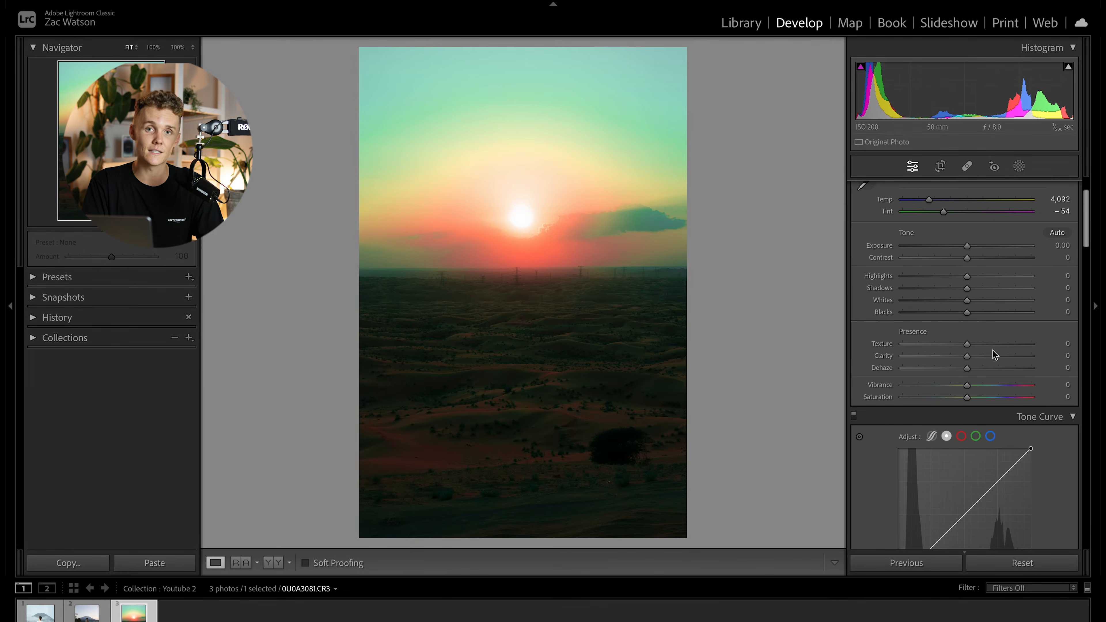
mouse_move(944, 212)
mouse_down()
mouse_move(970, 212)
mouse_move(940, 201)
mouse_up()
scroll(940, 272, down, 6)
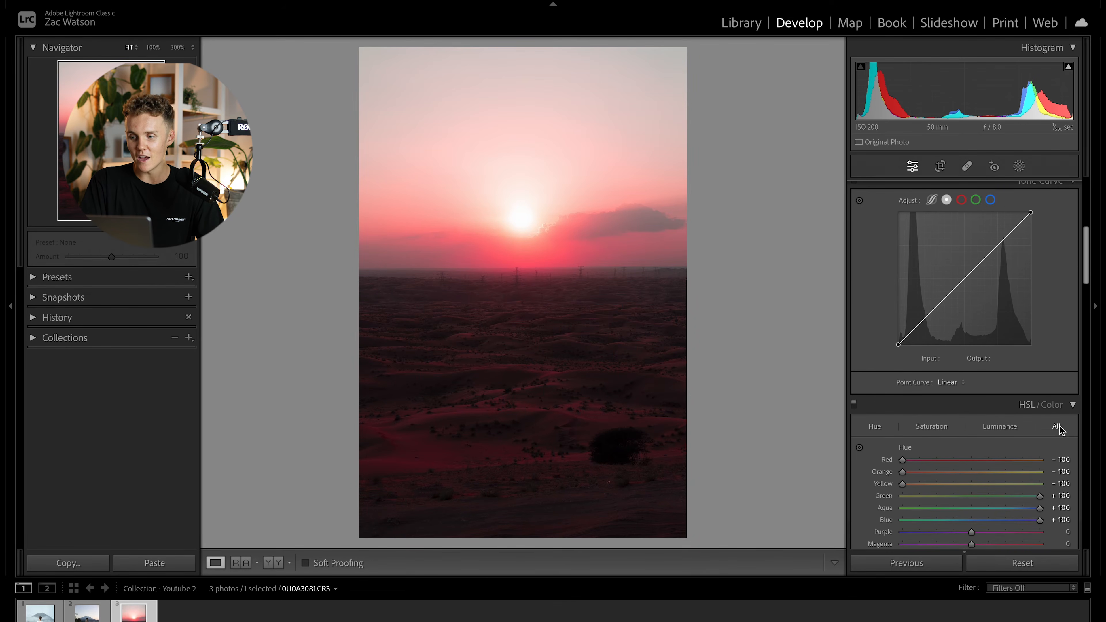
double_click(902, 459)
double_click(902, 472)
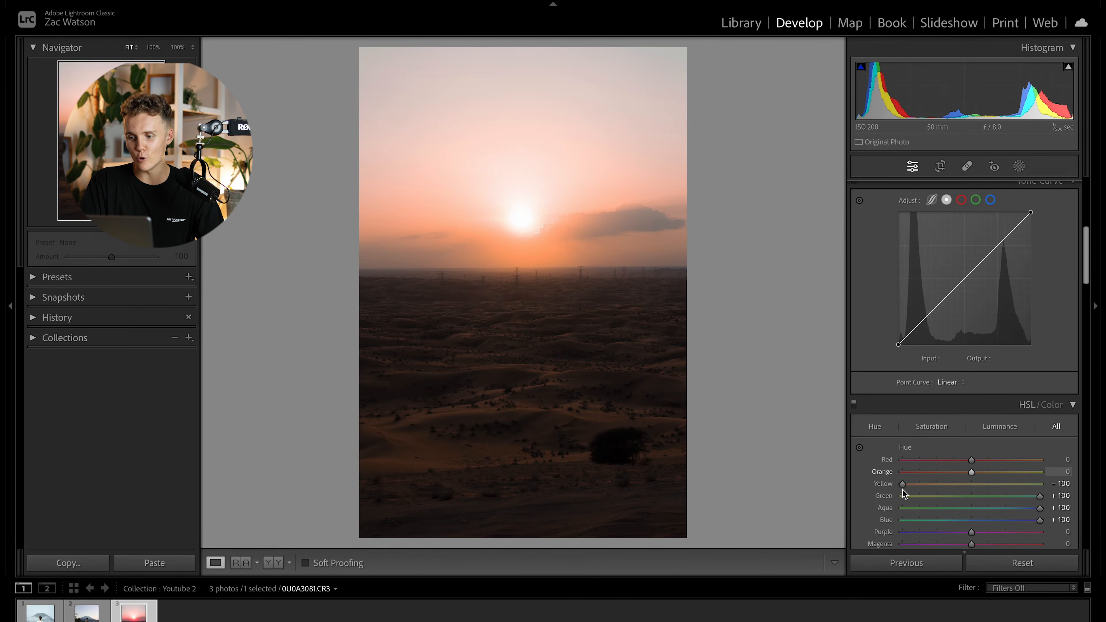
double_click(903, 483)
double_click(1041, 495)
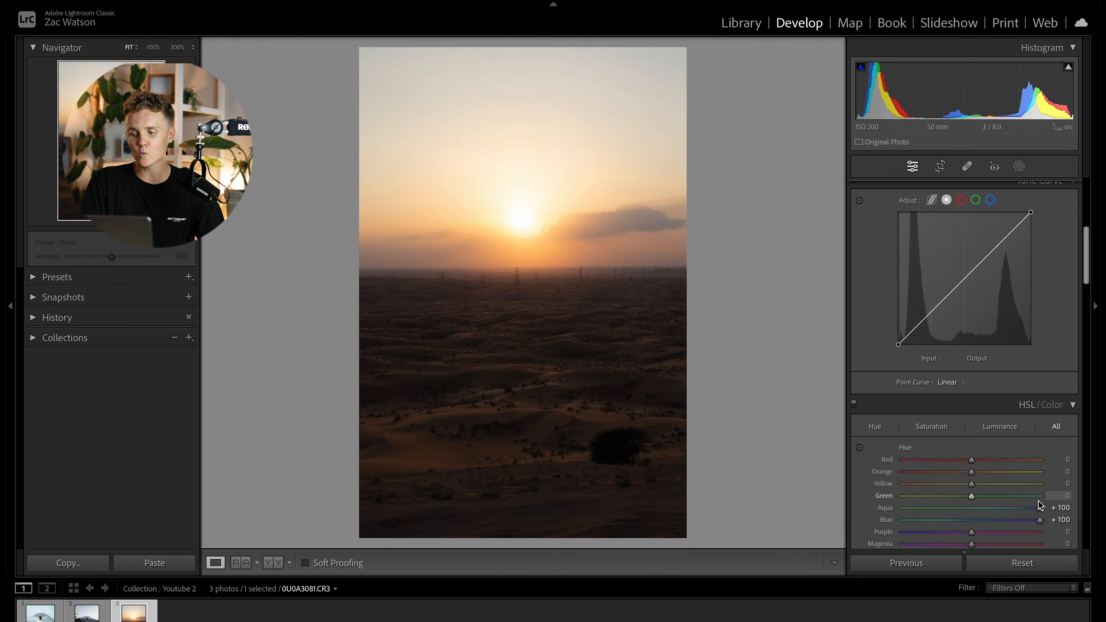
double_click(1041, 508)
double_click(1040, 520)
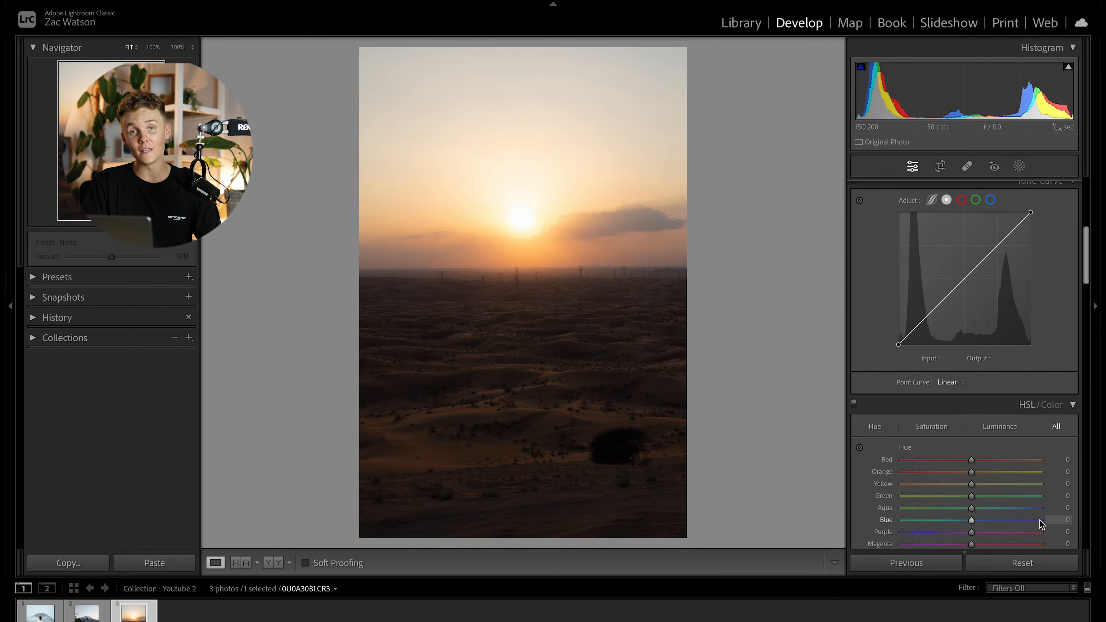
Test the Yellow saturation at -100 and at +100, and return it to 0.
scroll(1026, 449, down, 4)
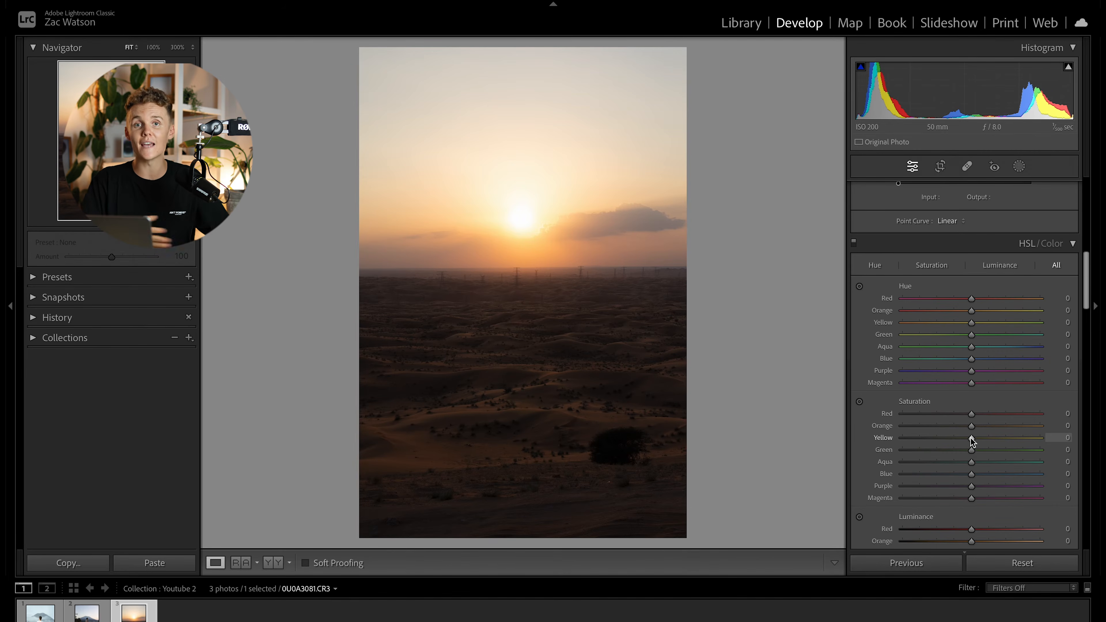
drag(971, 438, 655, 437)
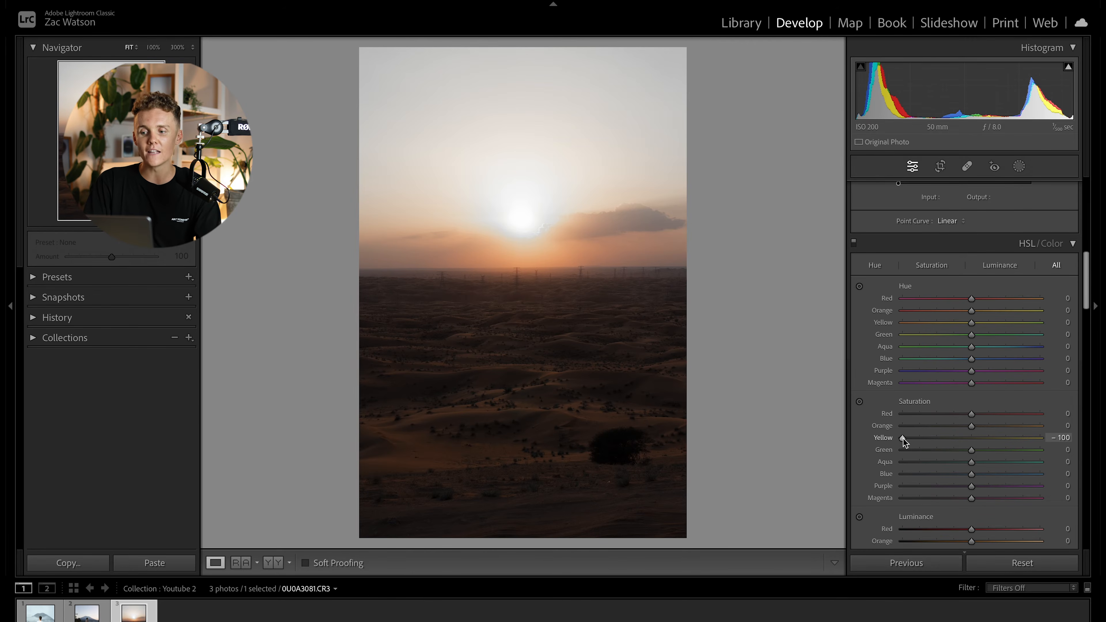
drag(903, 438, 1099, 479)
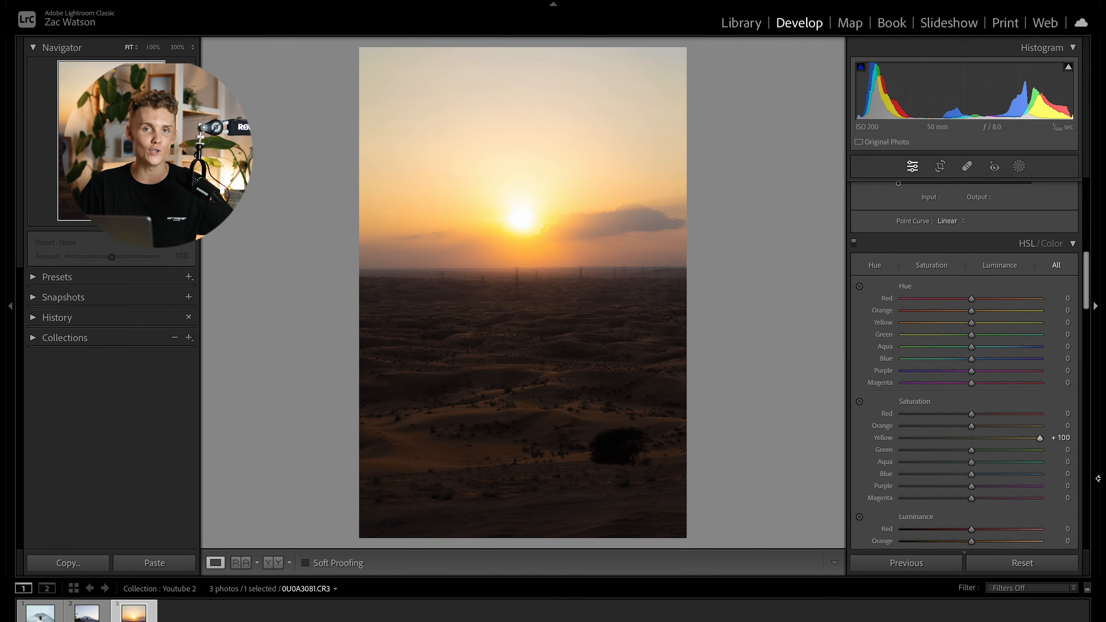
drag(1033, 437, 1031, 437)
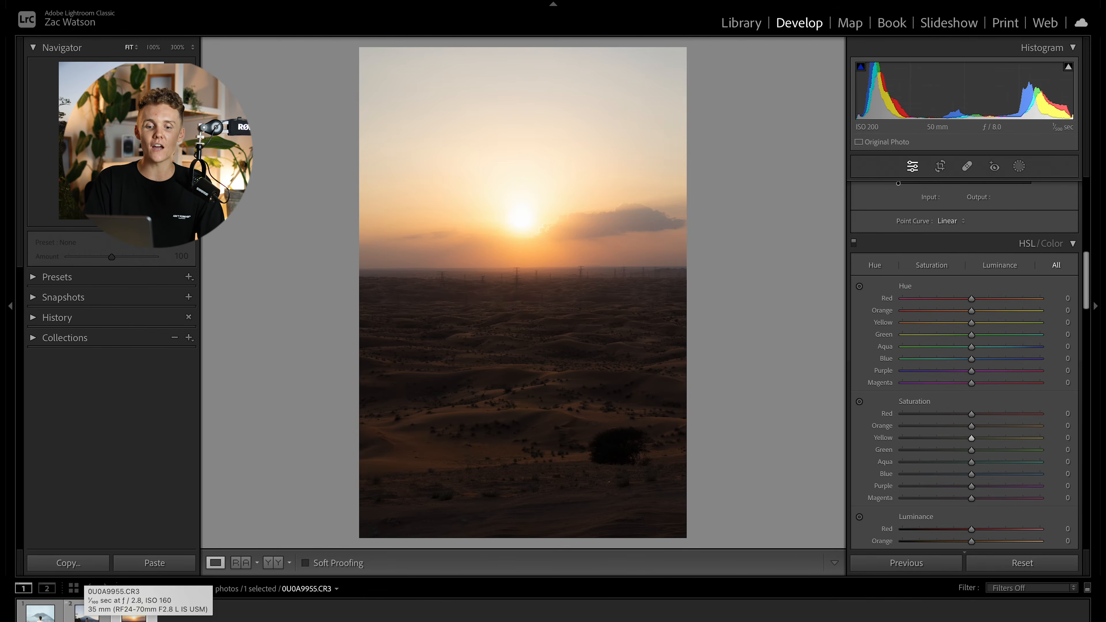
Open the photo of the man in front of the mountain, inspect his jacket at 300%, and return to the full photo.
click(87, 611)
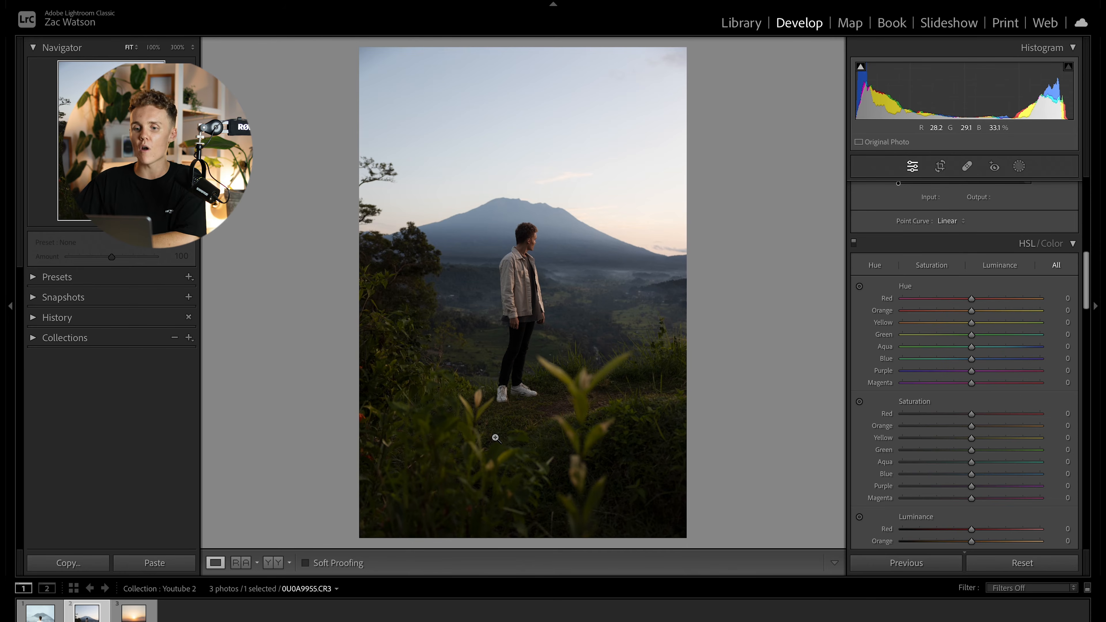
click(539, 263)
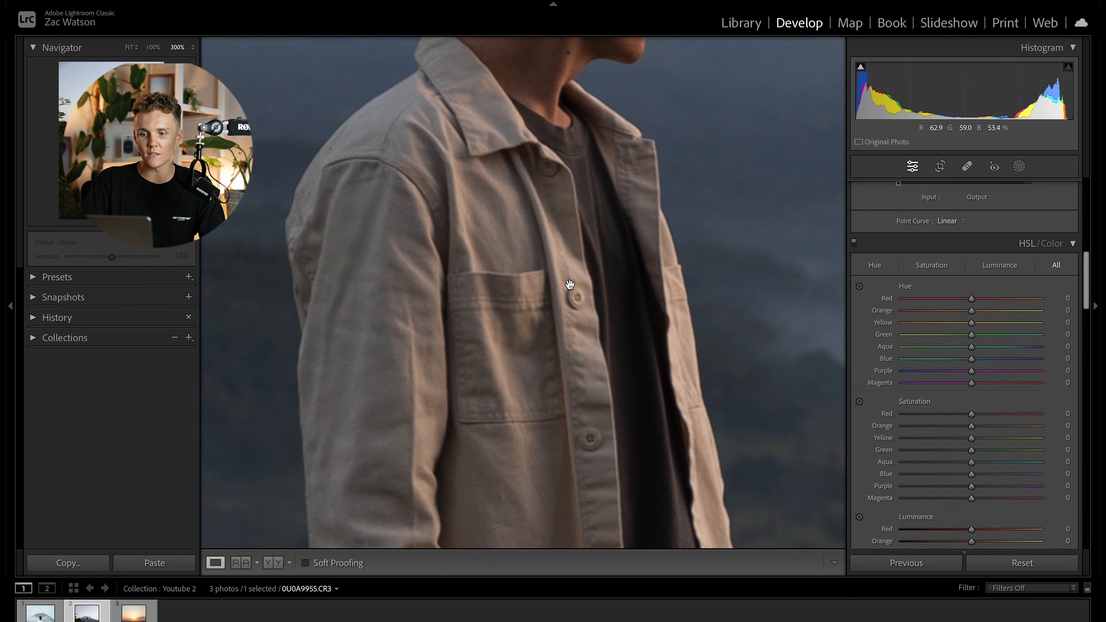
click(543, 260)
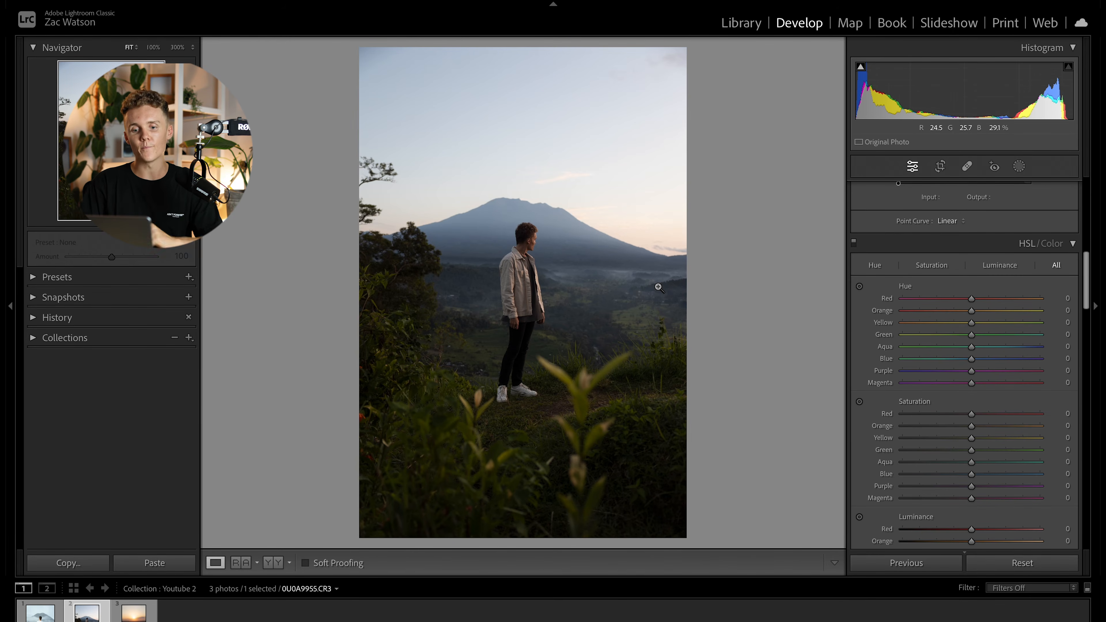
click(34, 277)
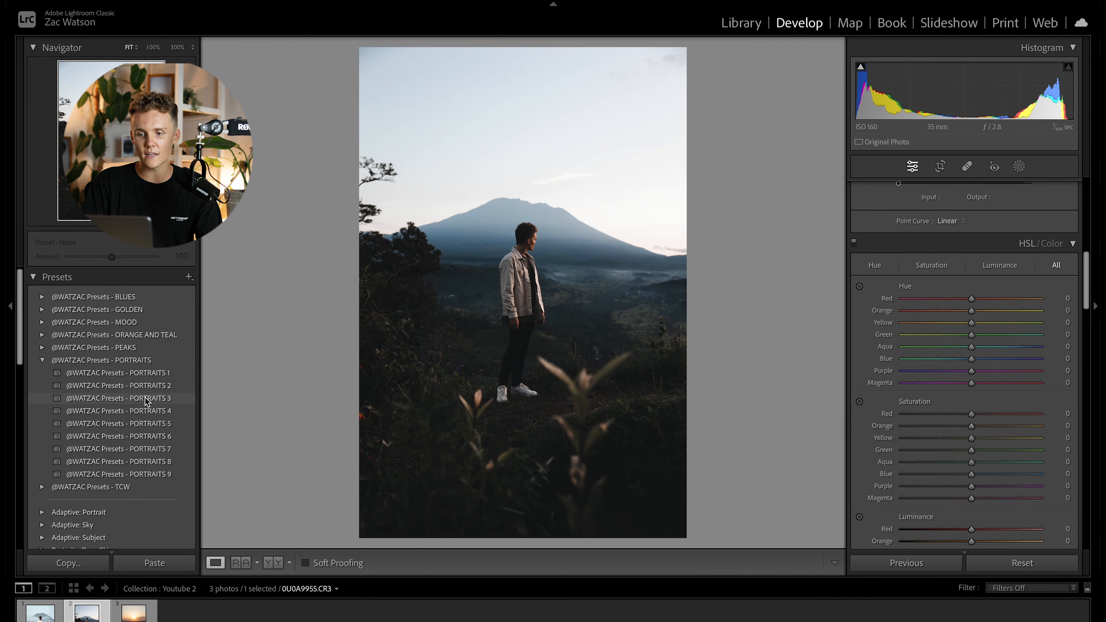
click(147, 412)
scroll(950, 379, up, 8)
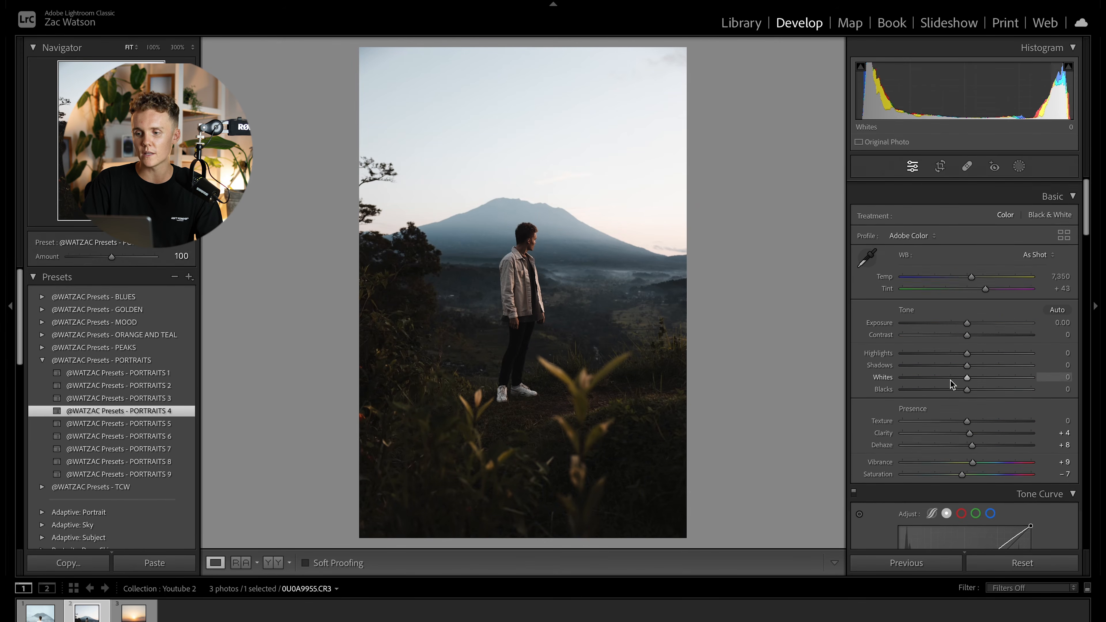
scroll(959, 349, down, 1)
drag(968, 313, 982, 358)
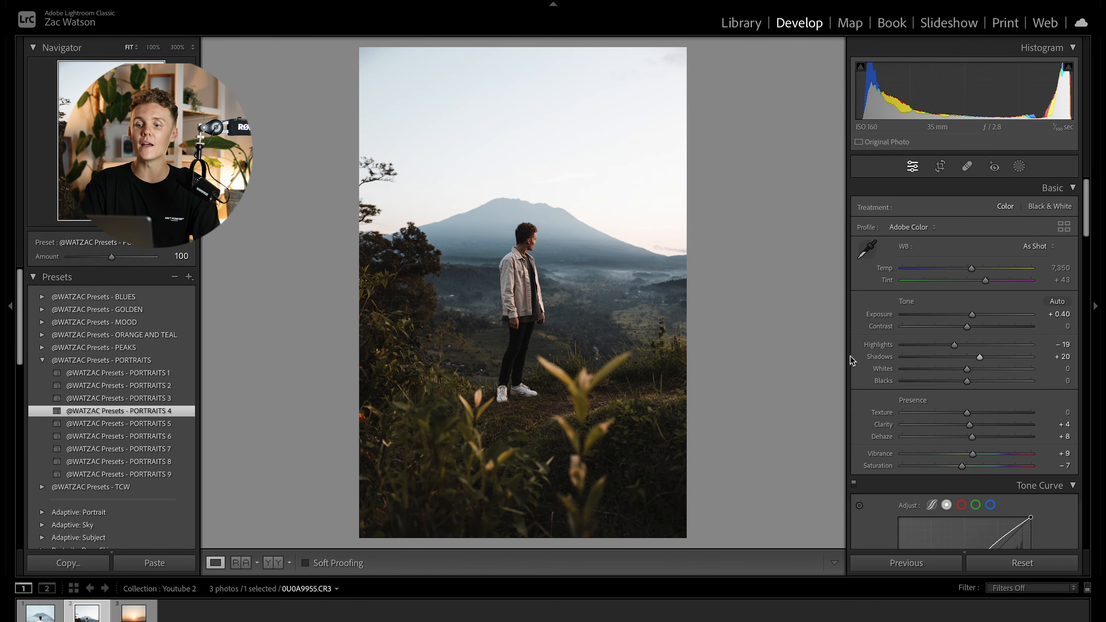
Add a large inverted radial gradient mask centred on the man, and lower its Exposure to -0.58 to darken the surroundings.
click(1020, 166)
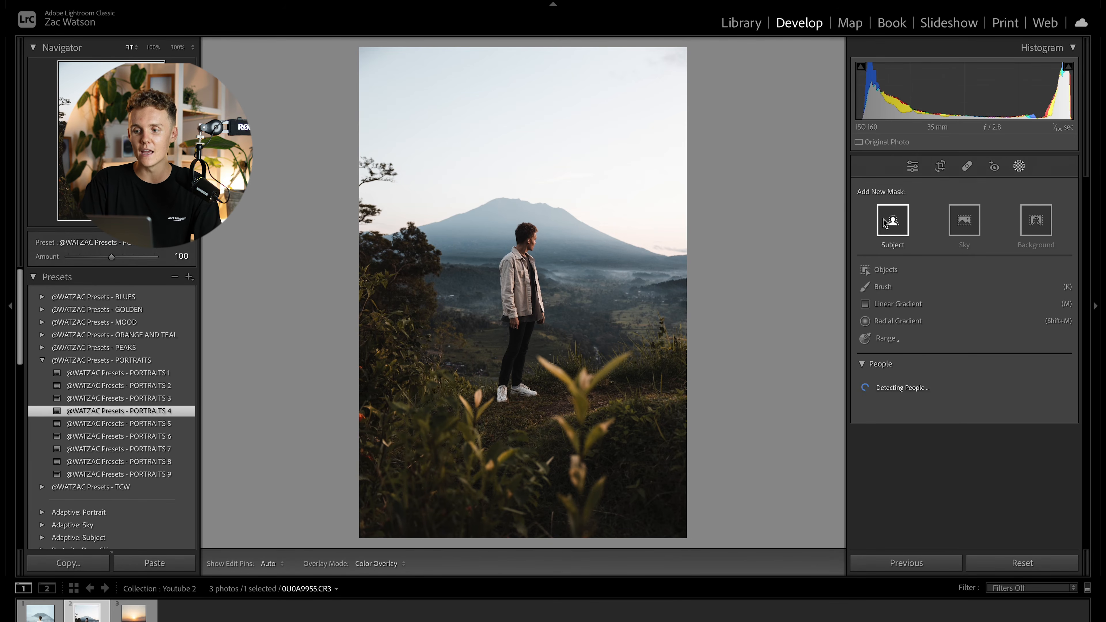
click(889, 321)
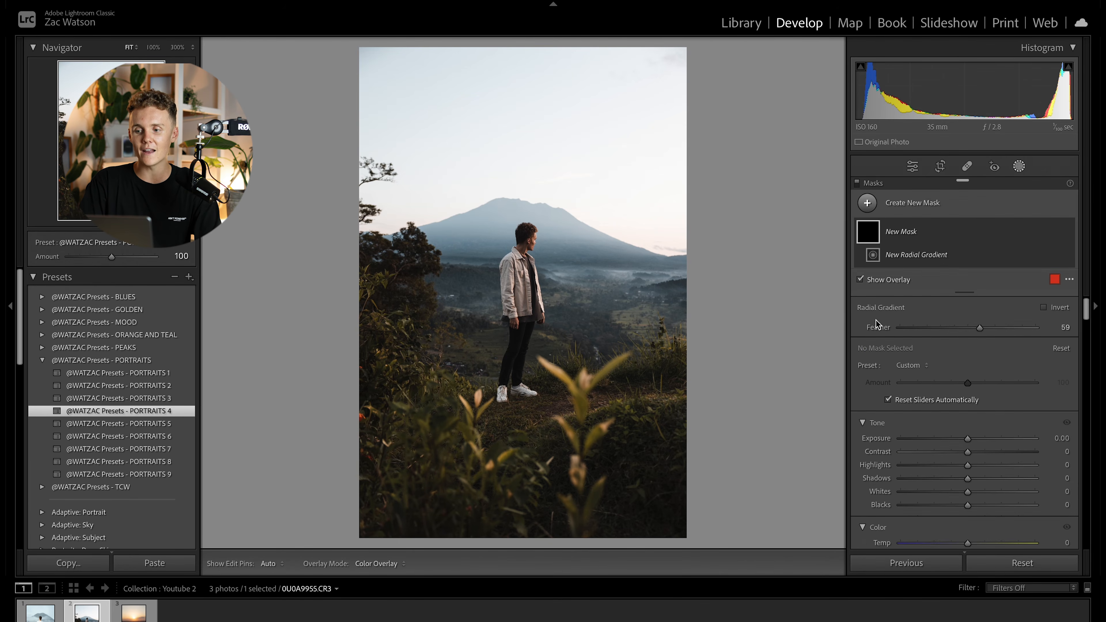
click(518, 249)
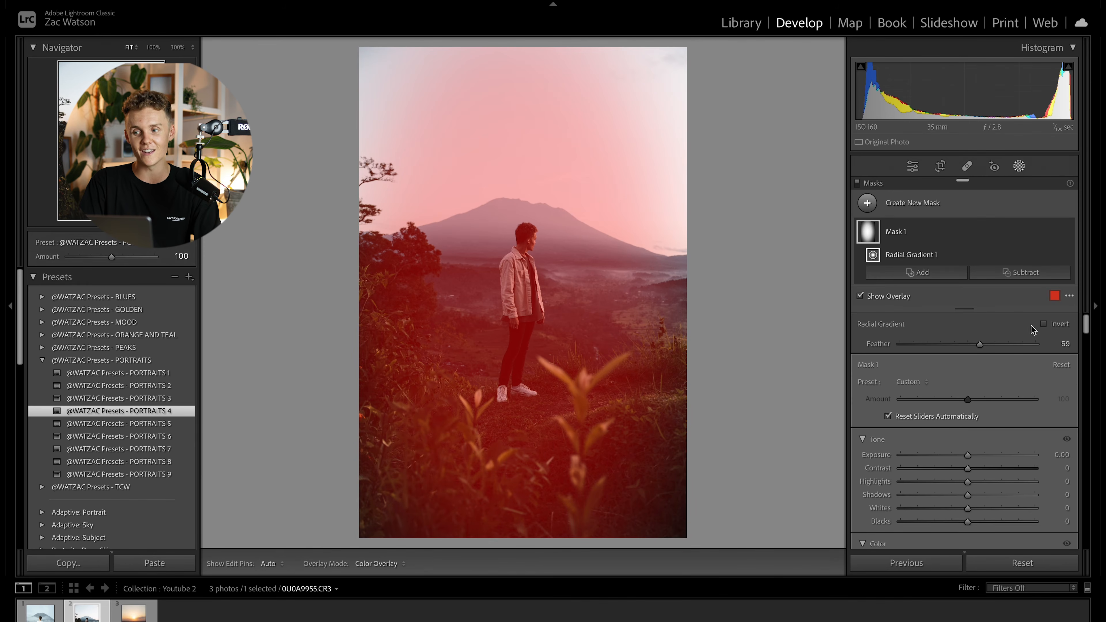
click(1044, 324)
drag(968, 455, 963, 452)
key(o)
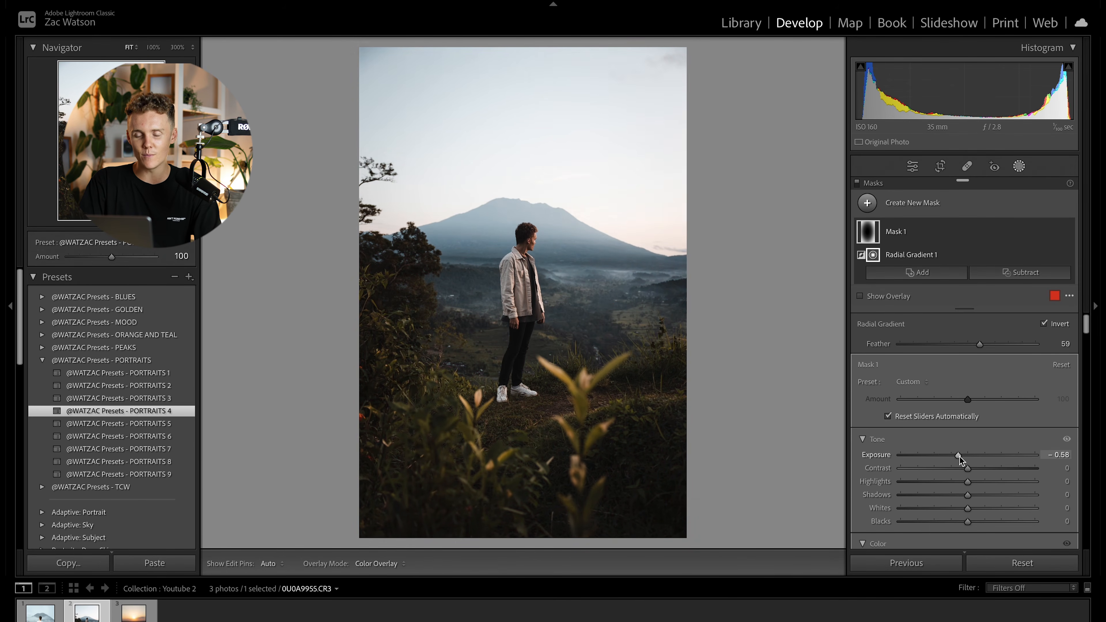
key(Escape)
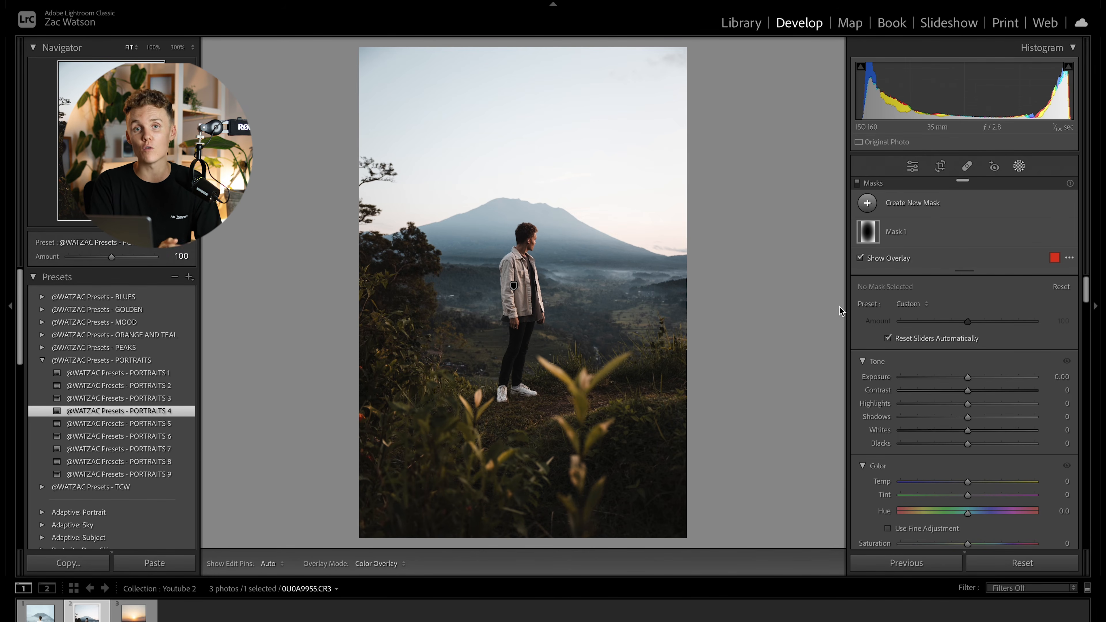
Add a second, tilted radial gradient mask over the trees at the photo's left edge and adjust its Exposure.
click(884, 206)
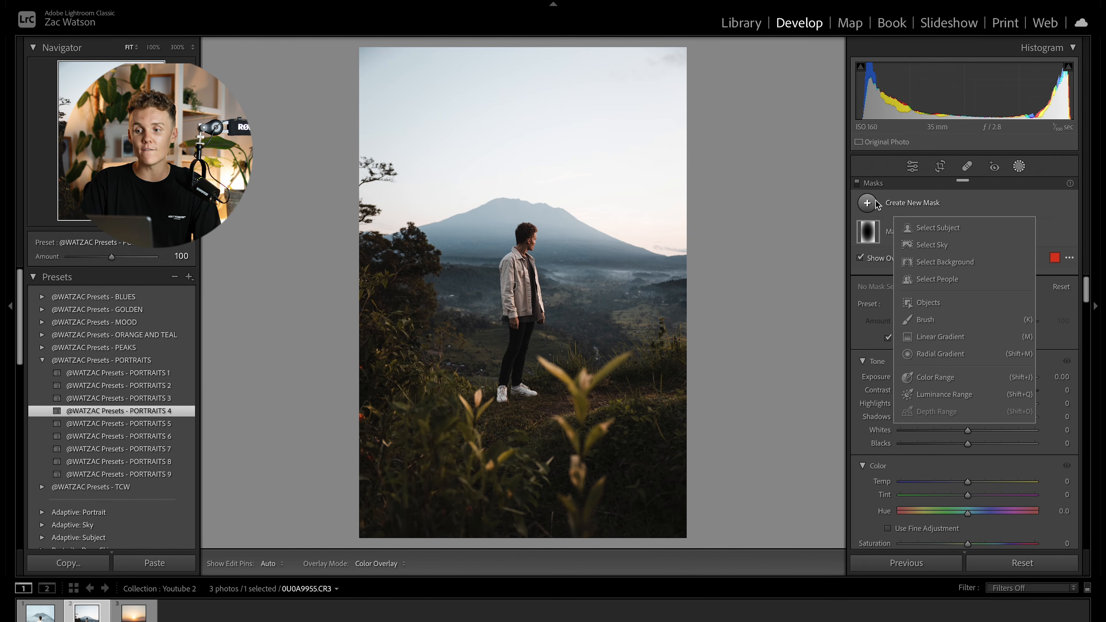
click(917, 351)
drag(343, 239, 593, 355)
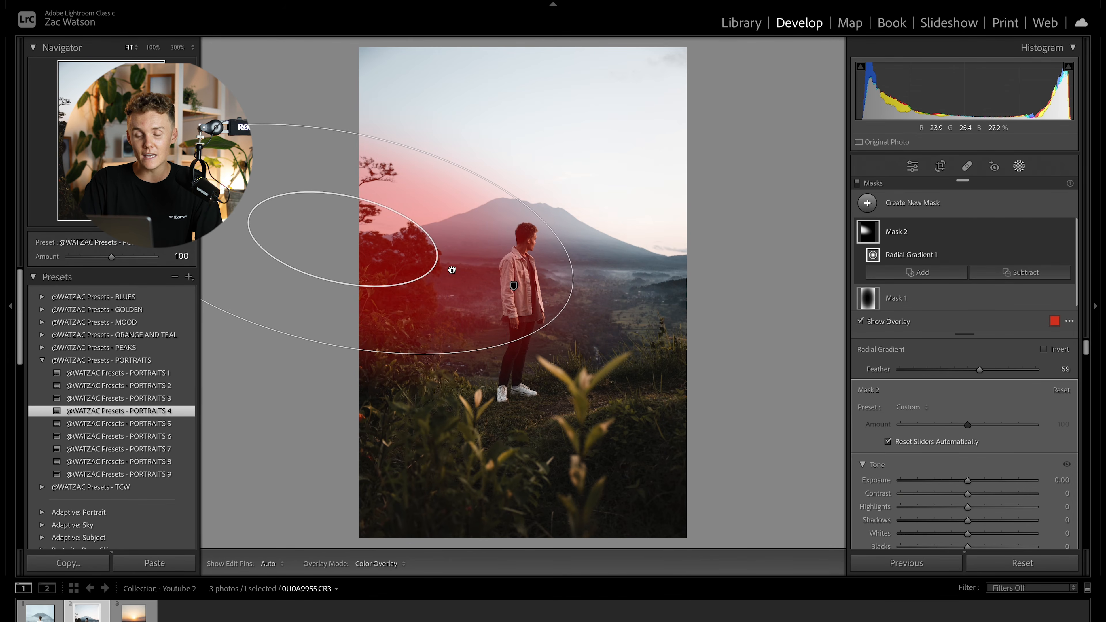
drag(969, 479, 961, 505)
Warm the second radial gradient mask by setting its Temp to 3.
scroll(974, 481, down, 3)
scroll(972, 478, down, 3)
scroll(951, 479, up, 2)
scroll(951, 479, up, 1)
drag(970, 429, 972, 429)
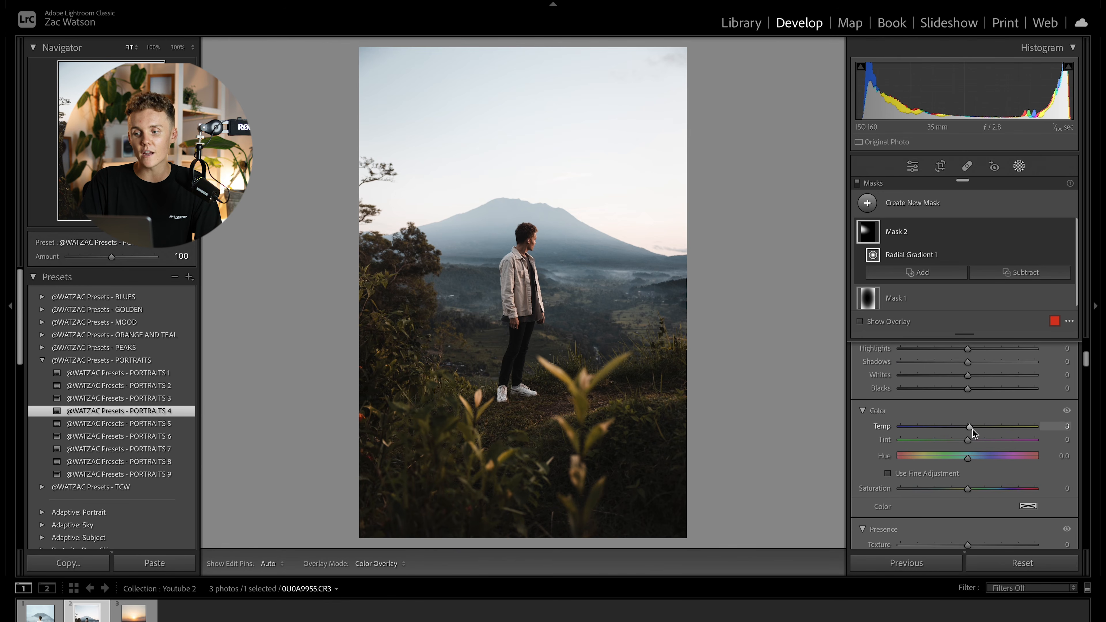